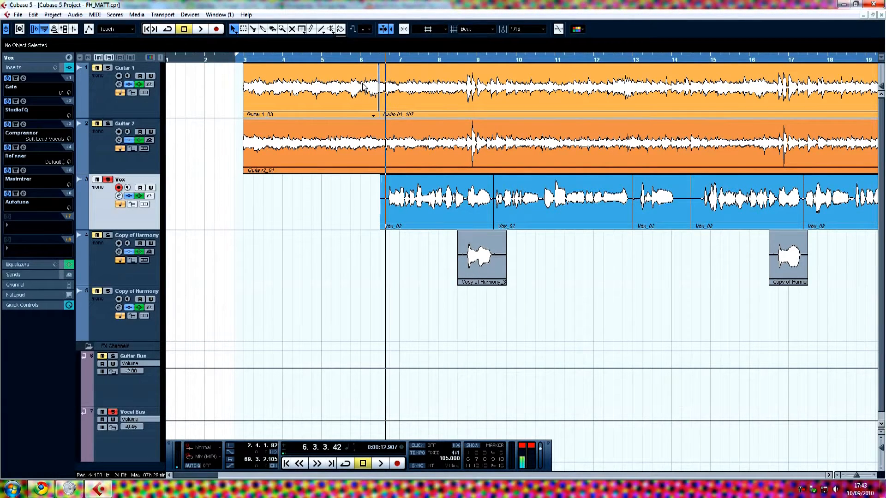
{"action": "left_click", "coordinate": [382, 61]}
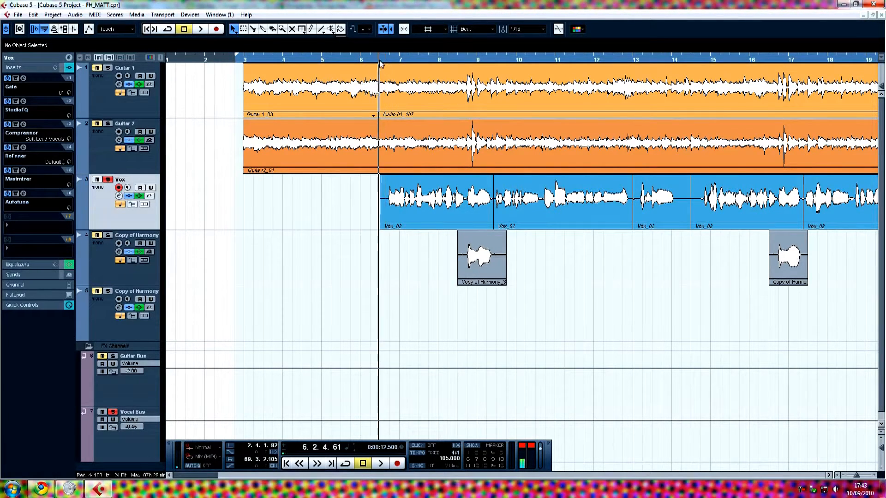
{"action": "left_click_drag", "start_coordinate": [382, 63], "coordinate": [380, 63]}
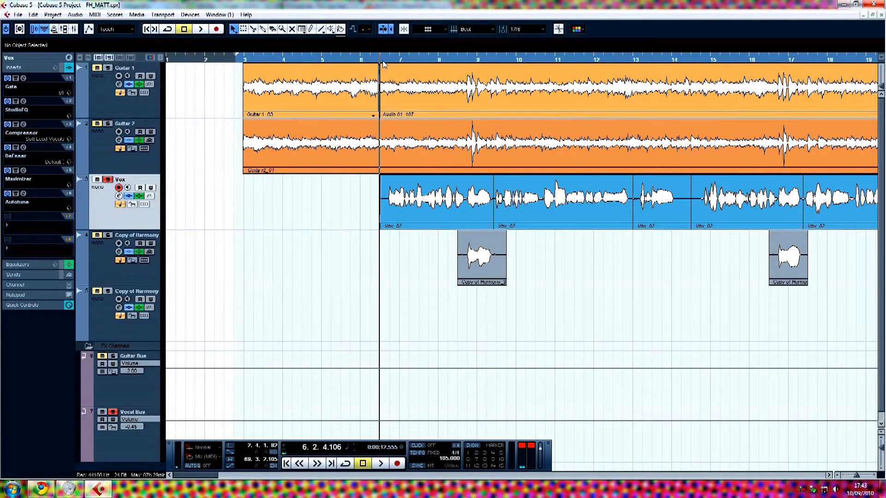
{"action": "left_click_drag", "start_coordinate": [381, 59], "coordinate": [383, 57]}
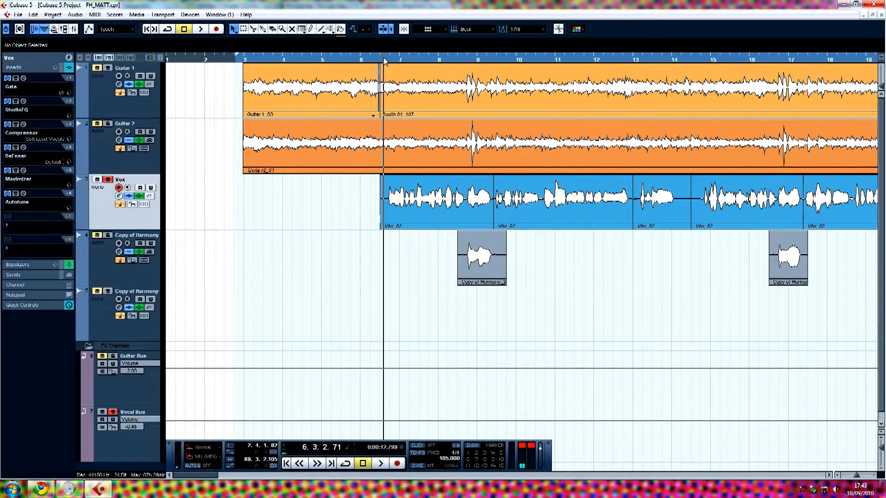
{"action": "key", "text": "space"}
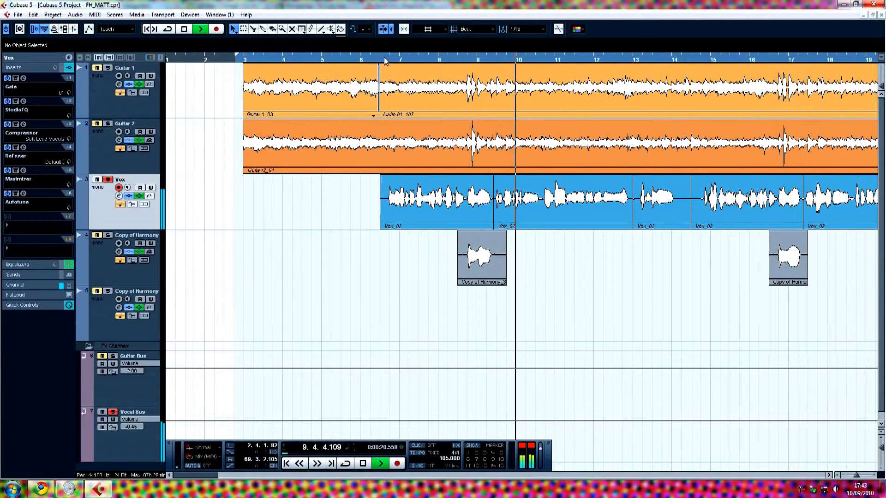
{"action": "key", "text": "space"}
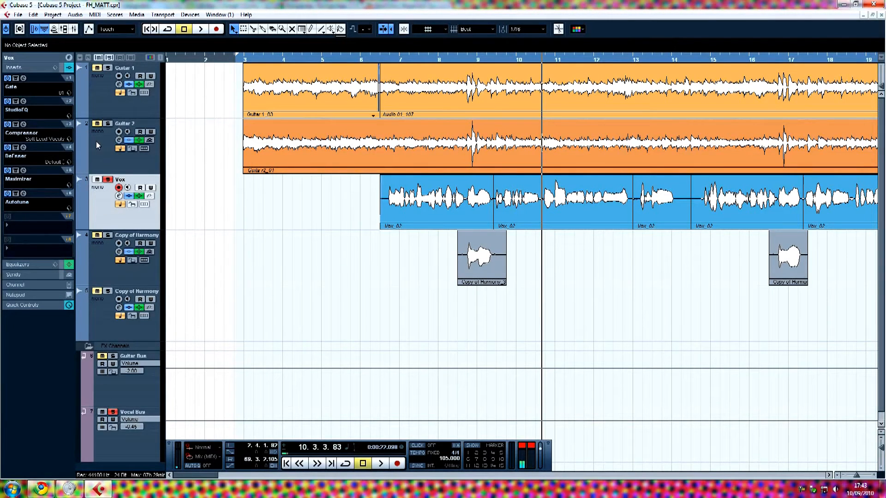
{"action": "left_click", "coordinate": [69, 58]}
{"action": "left_click_drag", "start_coordinate": [474, 225], "coordinate": [430, 203]}
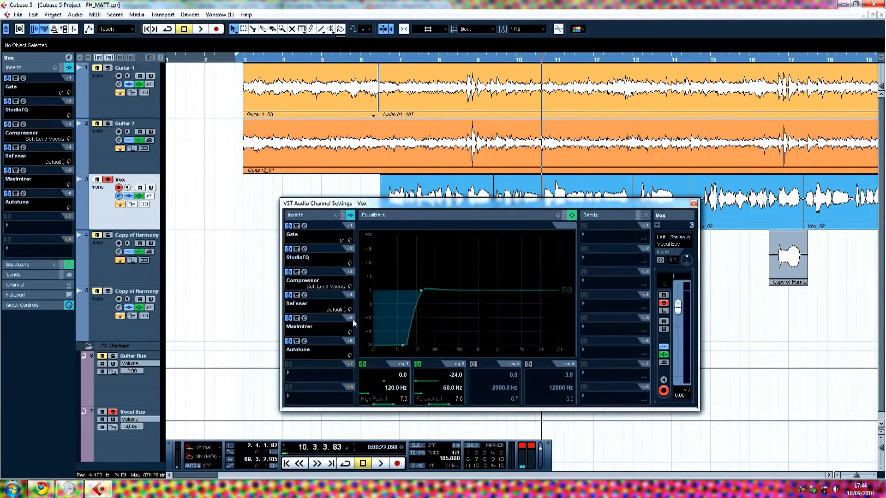
{"action": "left_click_drag", "start_coordinate": [381, 208], "coordinate": [408, 225]}
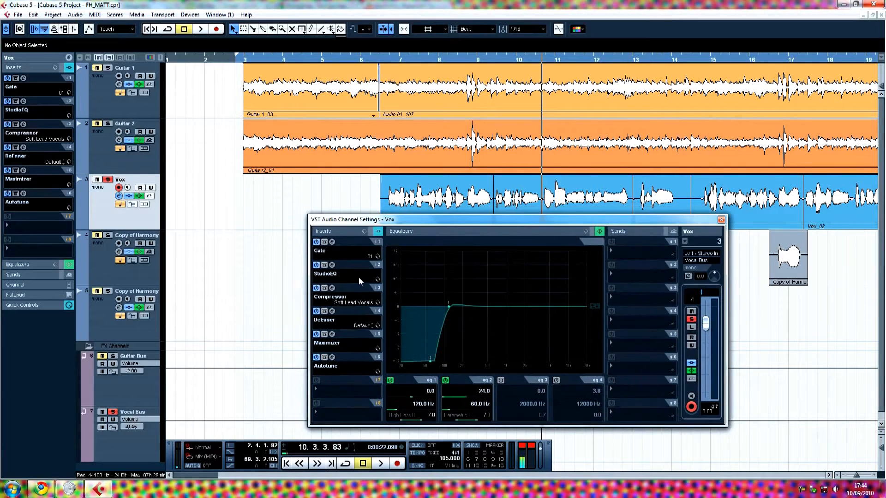
Review the Vox Gate editor, reset the playback position to bar 6, then close the Gate.
{"action": "left_click", "coordinate": [331, 242]}
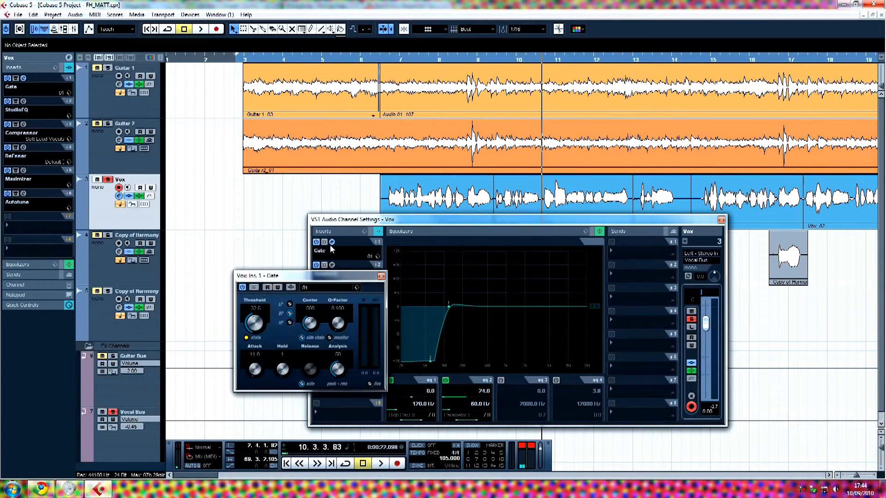
{"action": "left_click_drag", "start_coordinate": [314, 278], "coordinate": [328, 275]}
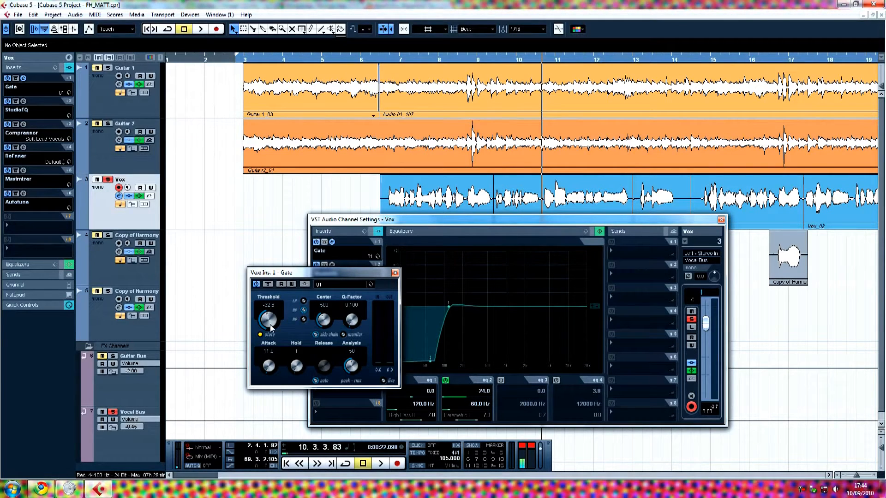
{"action": "left_click", "coordinate": [389, 60]}
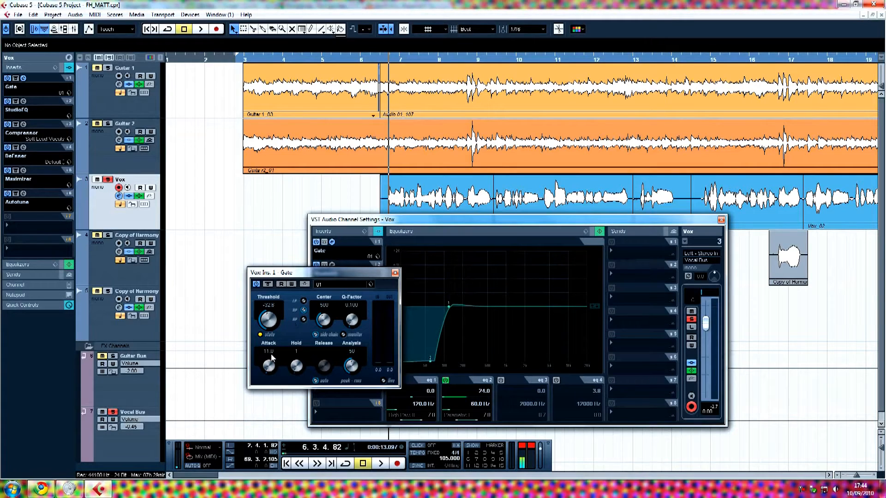
{"action": "left_click_drag", "start_coordinate": [331, 276], "coordinate": [352, 274]}
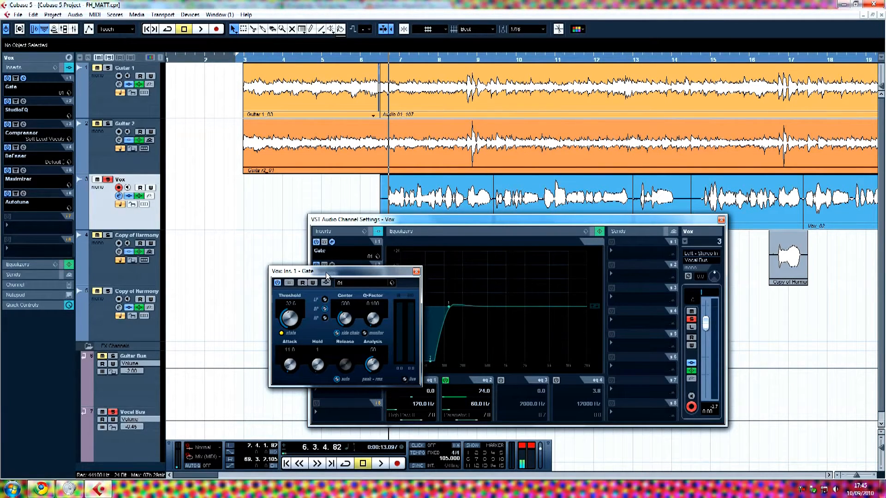
{"action": "left_click_drag", "start_coordinate": [323, 271], "coordinate": [458, 270]}
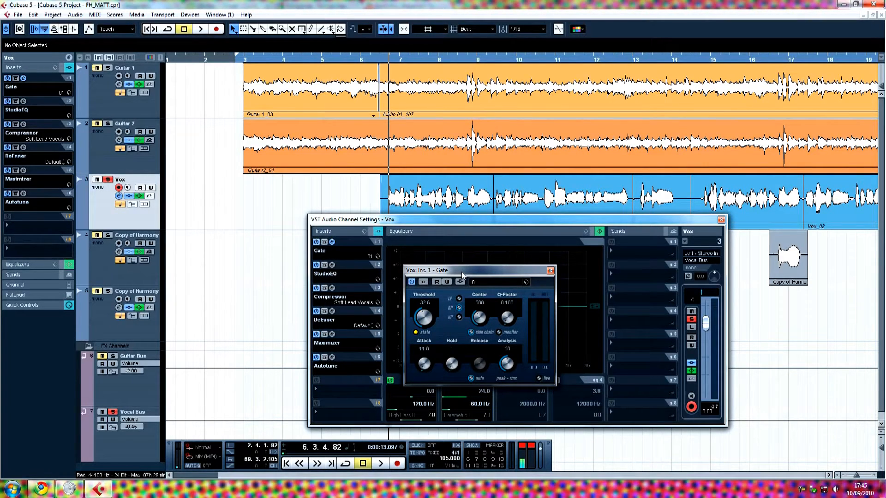
{"action": "left_click_drag", "start_coordinate": [462, 275], "coordinate": [450, 274]}
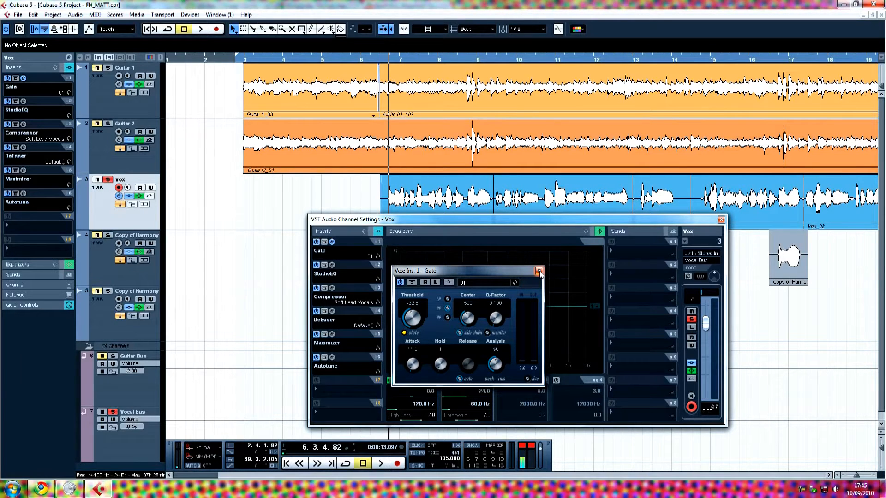
{"action": "left_click", "coordinate": [539, 272]}
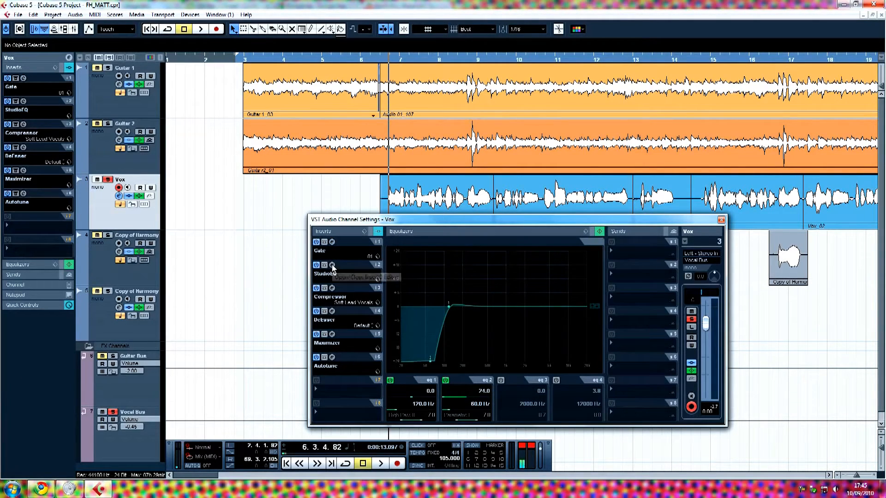
{"action": "left_click", "coordinate": [332, 265]}
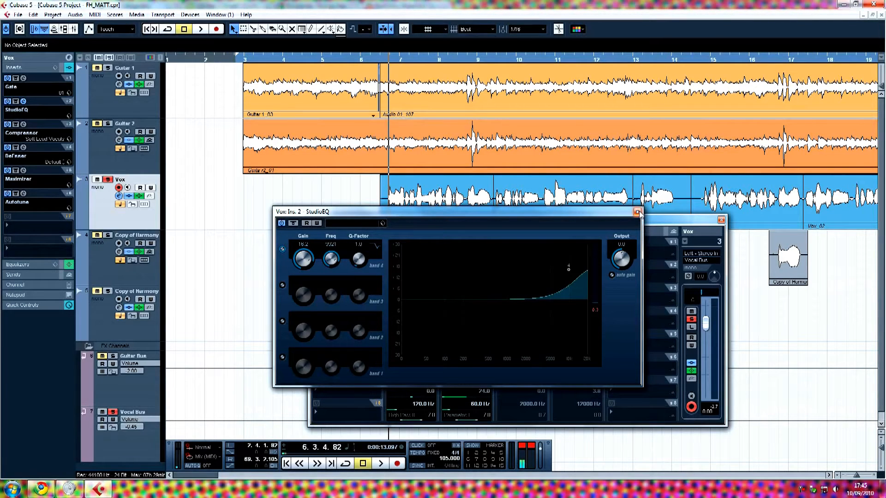
{"action": "left_click_drag", "start_coordinate": [531, 210], "coordinate": [555, 218]}
{"action": "left_click", "coordinate": [663, 220]}
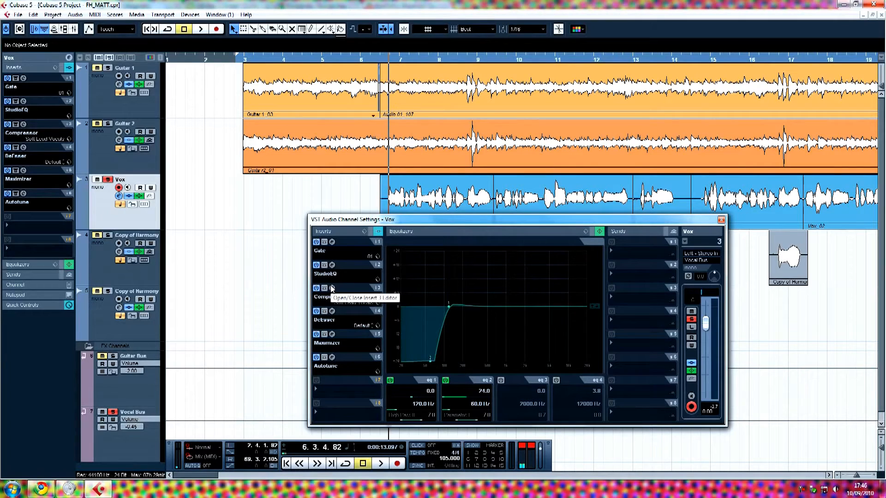
{"action": "left_click", "coordinate": [331, 266]}
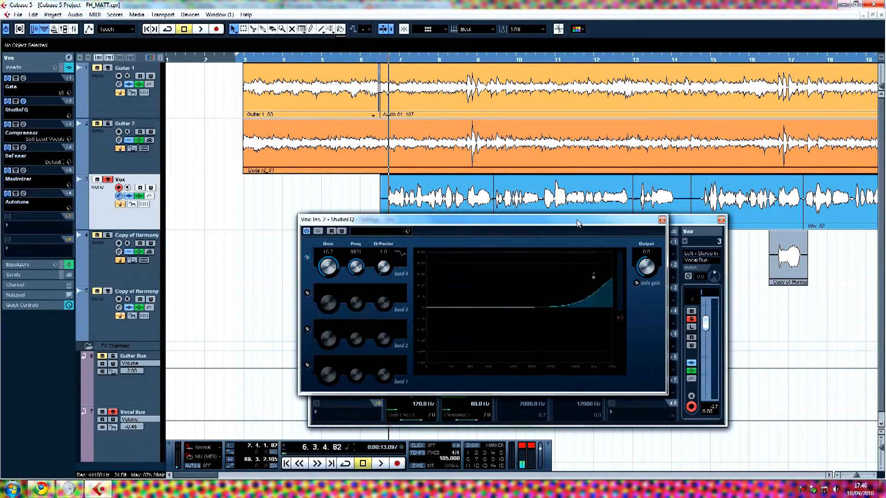
{"action": "left_click_drag", "start_coordinate": [577, 223], "coordinate": [577, 232]}
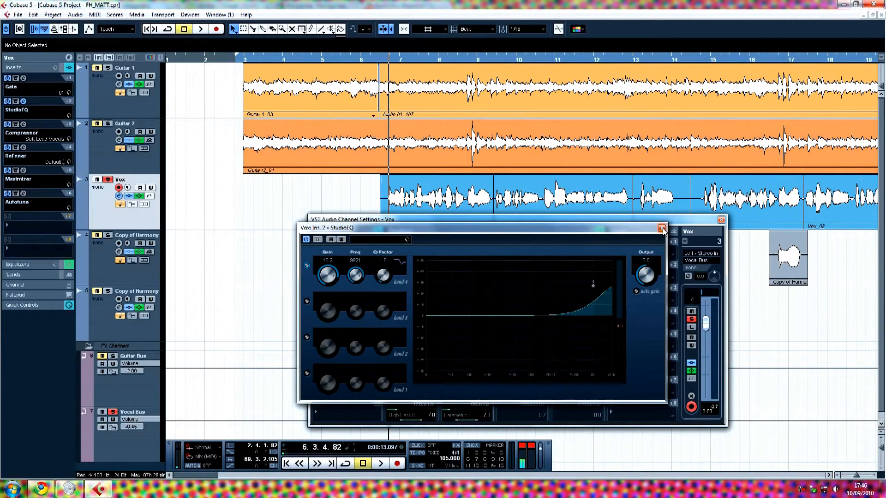
{"action": "left_click", "coordinate": [662, 228]}
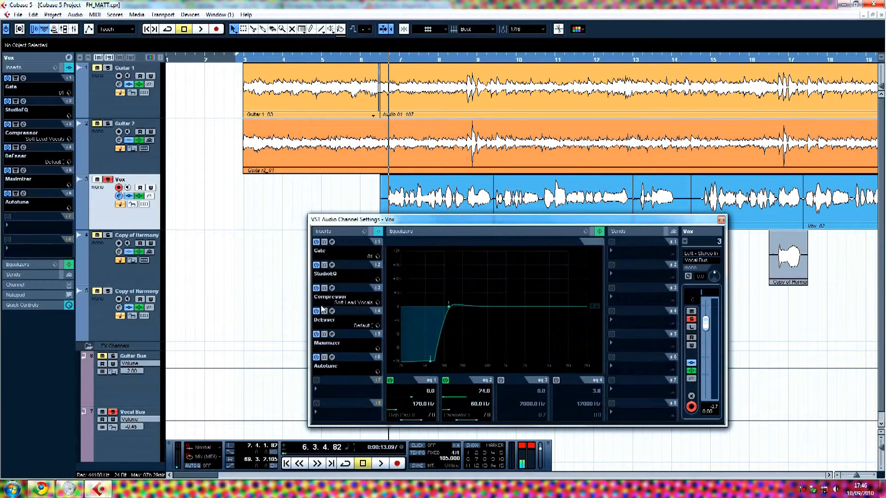
Open the Vox Compressor editor on its Soft Lead Vocals preset and arrange it beside the channel settings.
{"action": "left_click", "coordinate": [332, 289]}
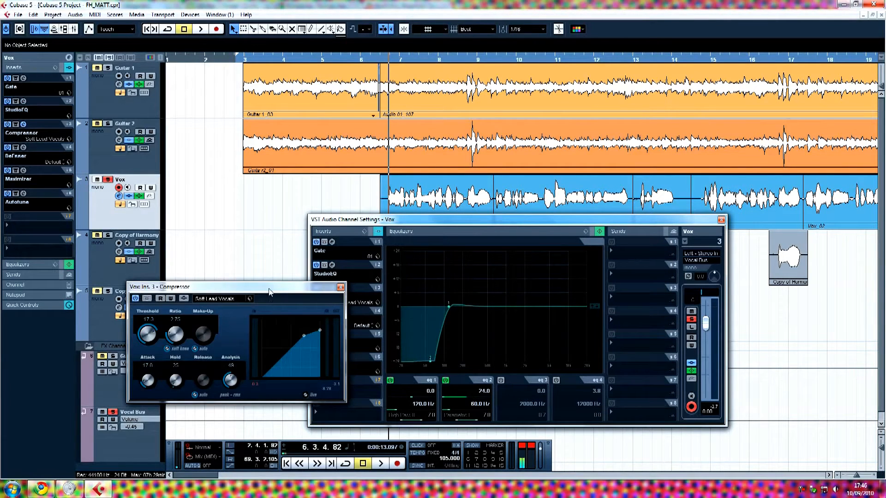
{"action": "left_click_drag", "start_coordinate": [265, 290], "coordinate": [385, 310]}
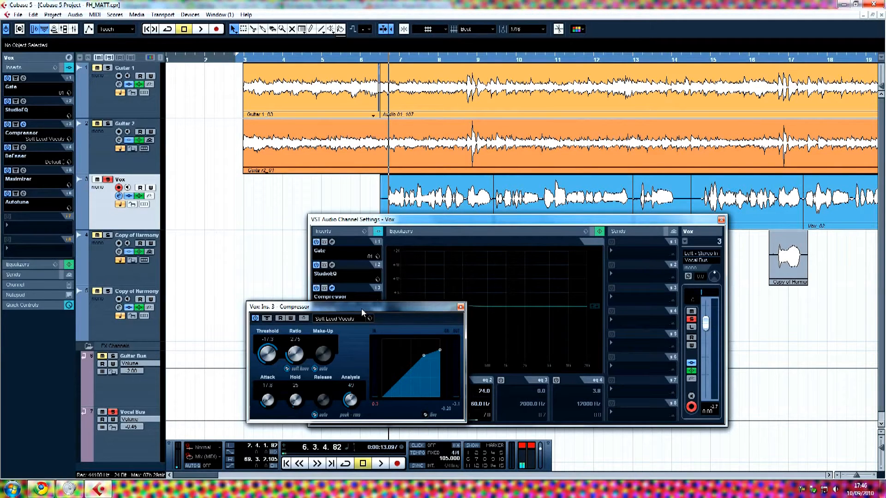
{"action": "left_click_drag", "start_coordinate": [361, 309], "coordinate": [362, 302]}
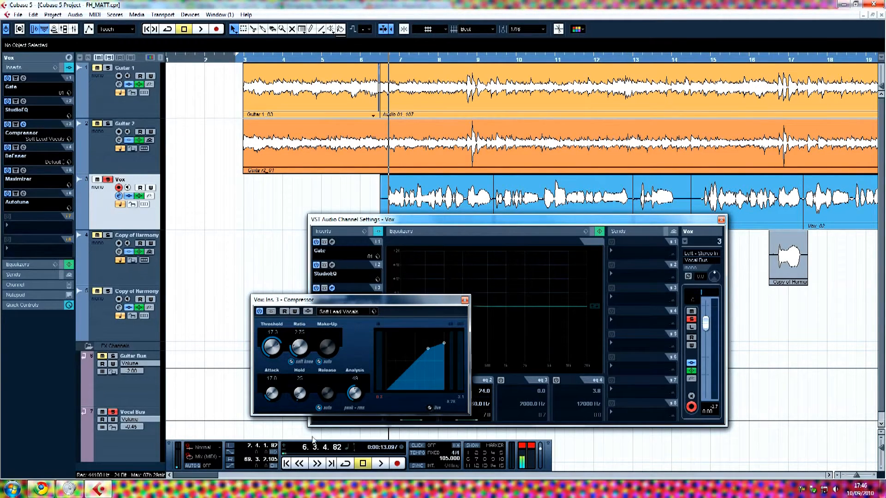
{"action": "left_click_drag", "start_coordinate": [214, 475], "coordinate": [247, 474]}
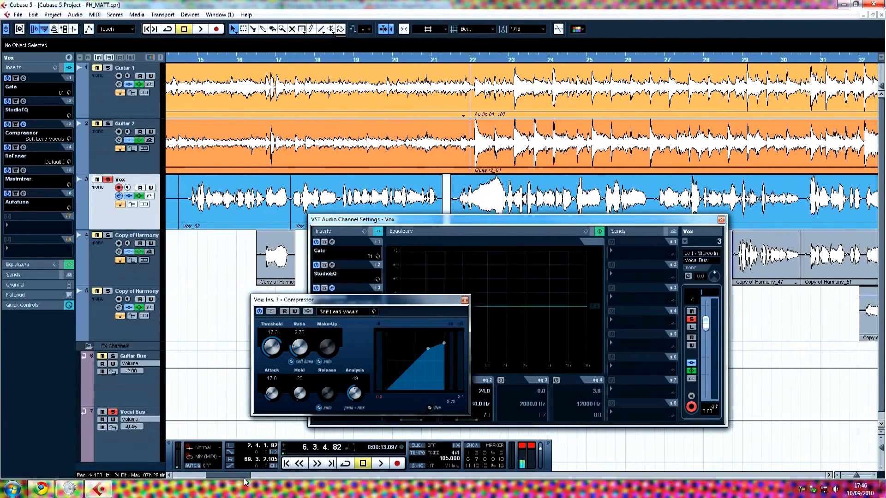
{"action": "left_click_drag", "start_coordinate": [437, 220], "coordinate": [440, 233]}
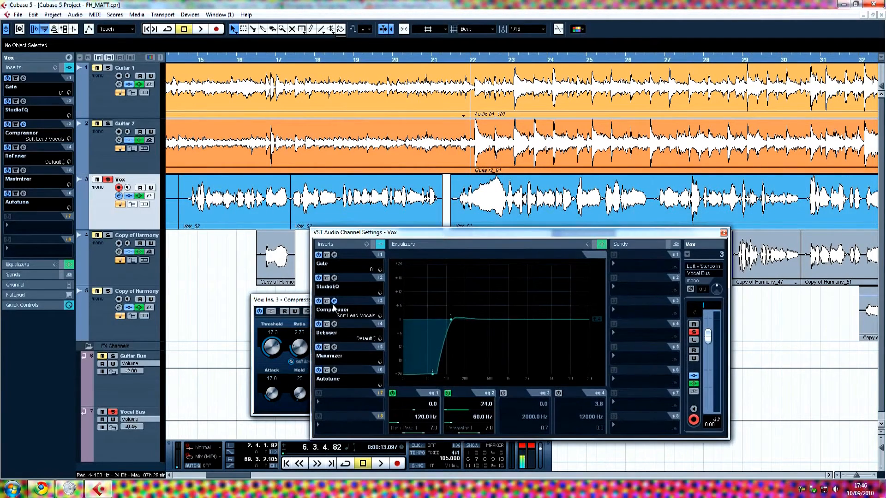
{"action": "left_click_drag", "start_coordinate": [297, 302], "coordinate": [294, 304]}
Play a short pass from around bar 21, then close the Compressor editor.
{"action": "left_click_drag", "start_coordinate": [464, 62], "coordinate": [461, 63]}
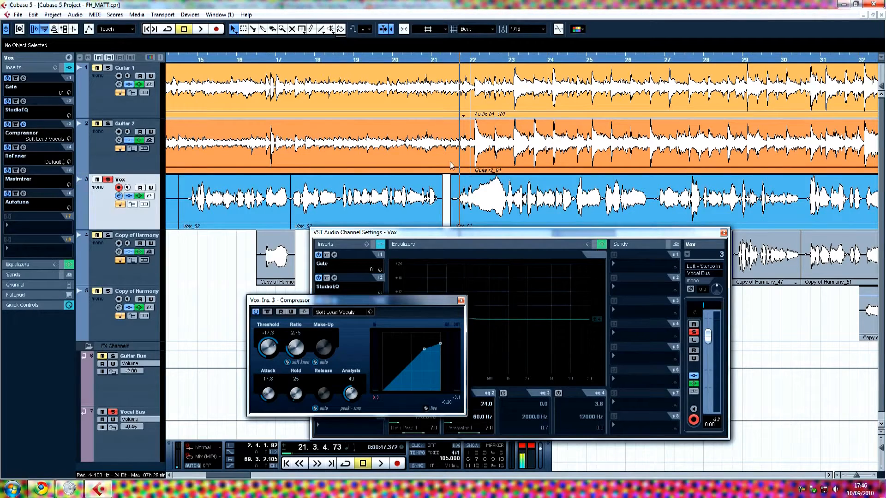
{"action": "key", "text": "space"}
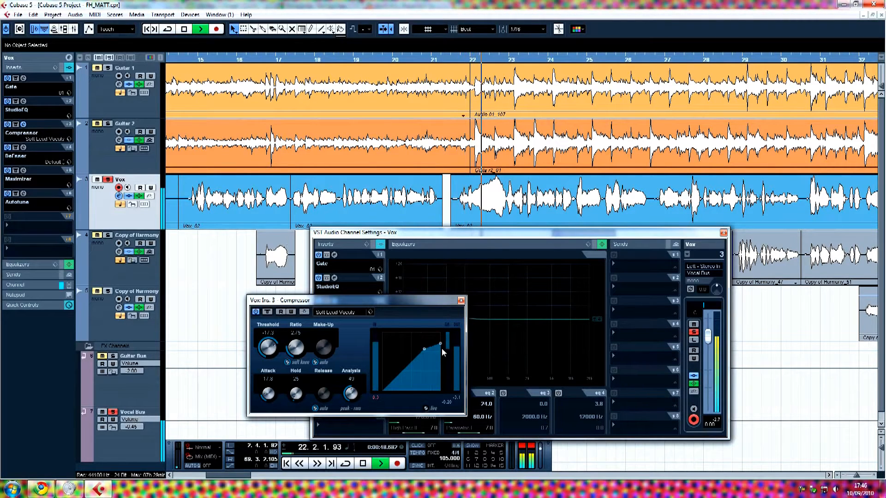
{"action": "key", "text": "space"}
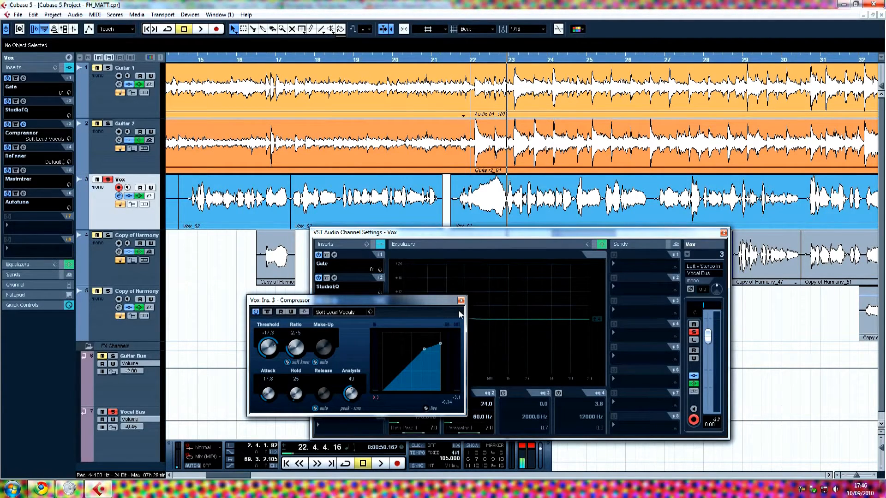
{"action": "mouse_move", "coordinate": [416, 310]}
{"action": "left_mouse_down"}
{"action": "mouse_move", "coordinate": [409, 298]}
{"action": "mouse_move", "coordinate": [424, 309]}
{"action": "left_mouse_up"}
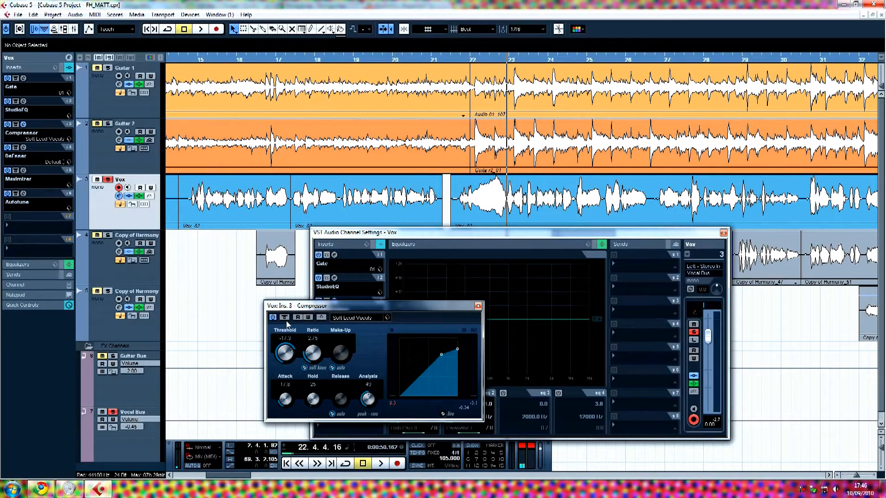
{"action": "left_click_drag", "start_coordinate": [308, 306], "coordinate": [311, 295]}
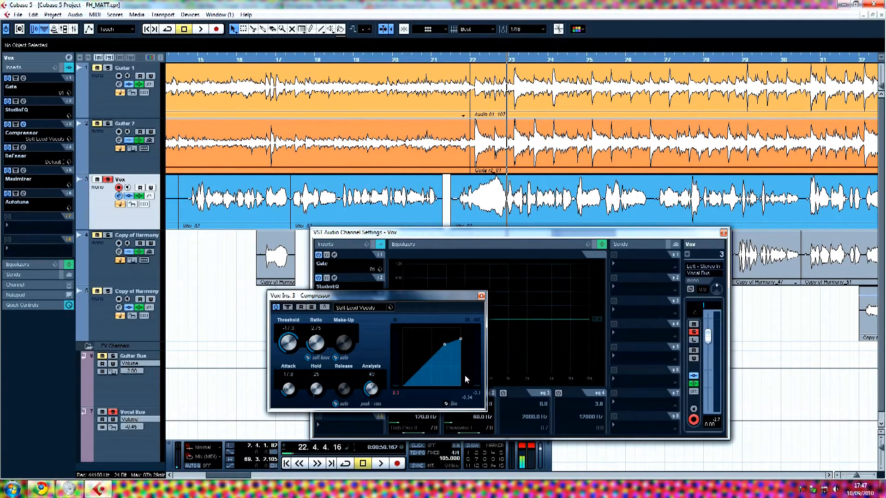
{"action": "left_click", "coordinate": [481, 295]}
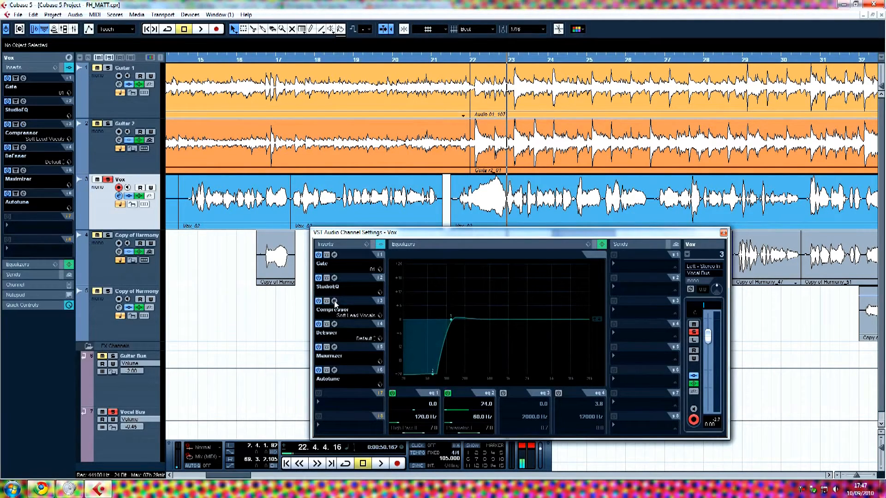
Briefly open the DeEsser and StudioEQ editors, then close the StudioEQ.
{"action": "left_click", "coordinate": [335, 324]}
{"action": "left_click_drag", "start_coordinate": [271, 300], "coordinate": [377, 326]}
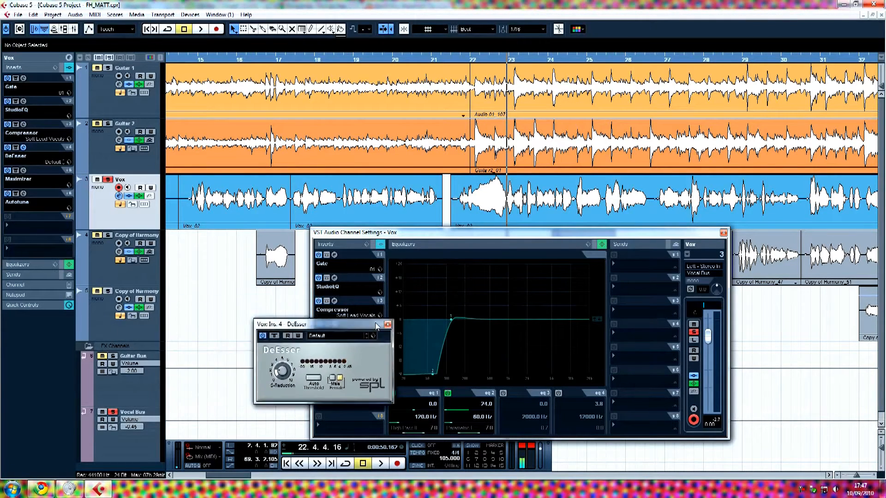
{"action": "left_click", "coordinate": [388, 325]}
{"action": "left_click", "coordinate": [334, 278]}
{"action": "left_click_drag", "start_coordinate": [383, 233], "coordinate": [266, 237]}
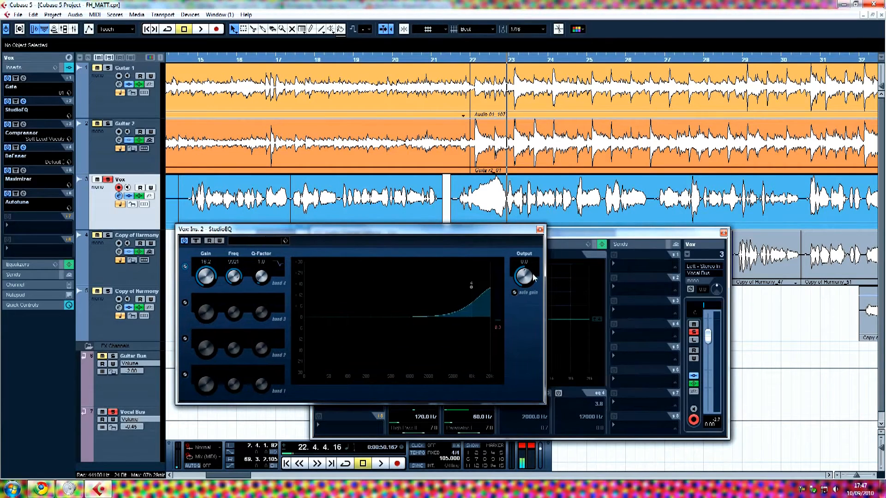
{"action": "left_click", "coordinate": [539, 230]}
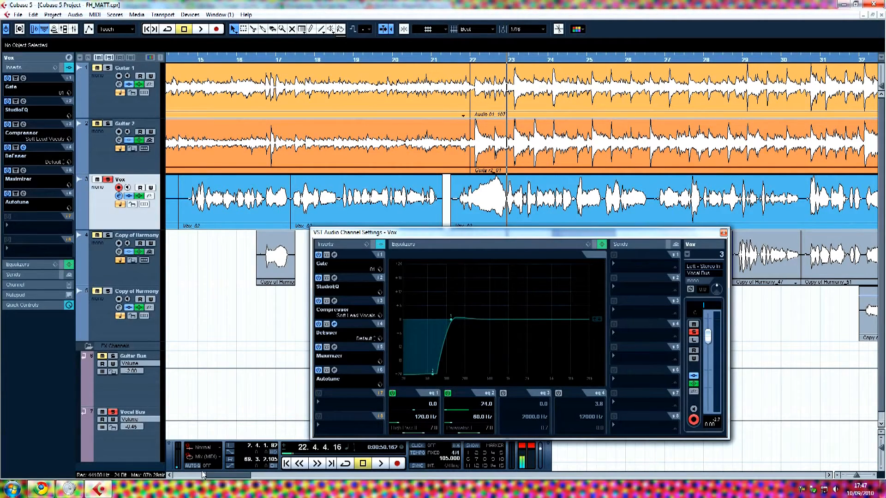
Place the DeEsser editor, on its Default preset, beside the Vox insert list.
{"action": "left_click_drag", "start_coordinate": [224, 475], "coordinate": [199, 479]}
{"action": "left_click_drag", "start_coordinate": [406, 233], "coordinate": [568, 230]}
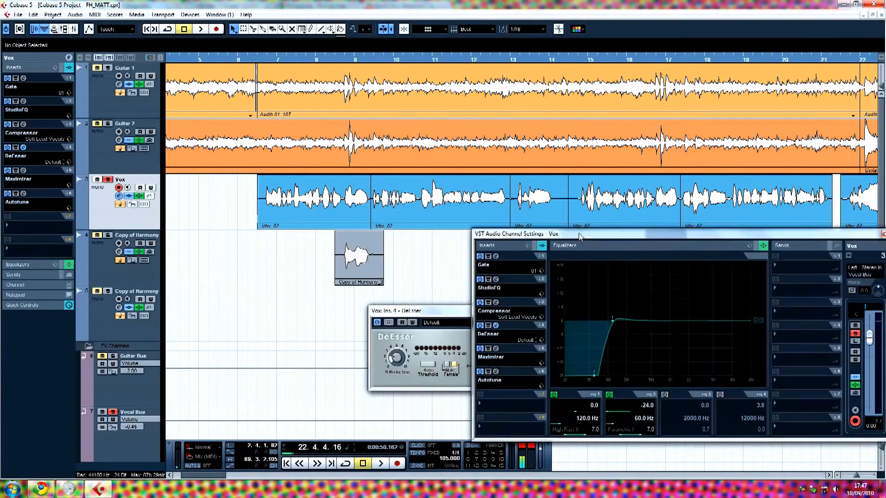
{"action": "left_click", "coordinate": [412, 312]}
{"action": "left_click_drag", "start_coordinate": [412, 311], "coordinate": [312, 314]}
{"action": "left_click_drag", "start_coordinate": [544, 231], "coordinate": [485, 231]}
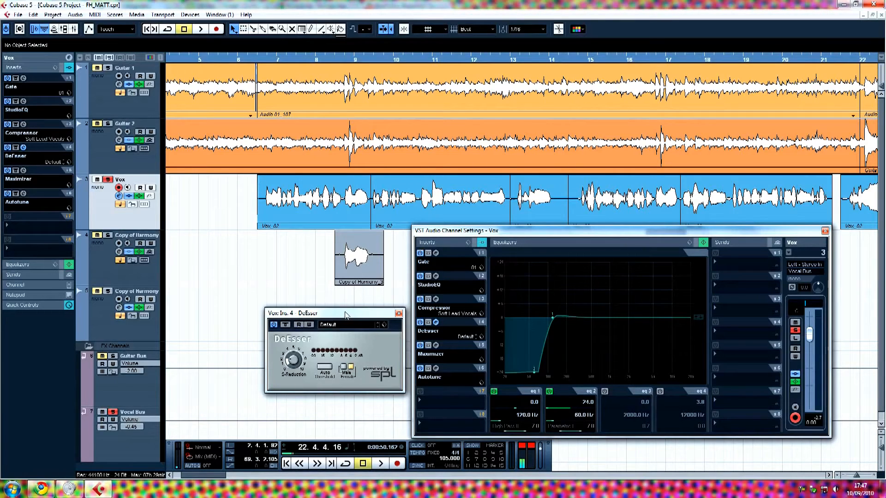
{"action": "left_click_drag", "start_coordinate": [344, 313], "coordinate": [326, 313]}
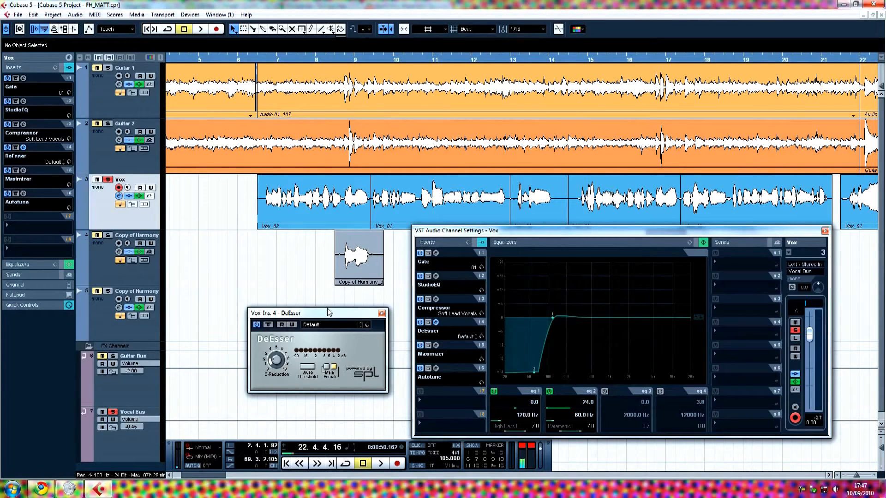
{"action": "left_click_drag", "start_coordinate": [329, 312], "coordinate": [347, 319]}
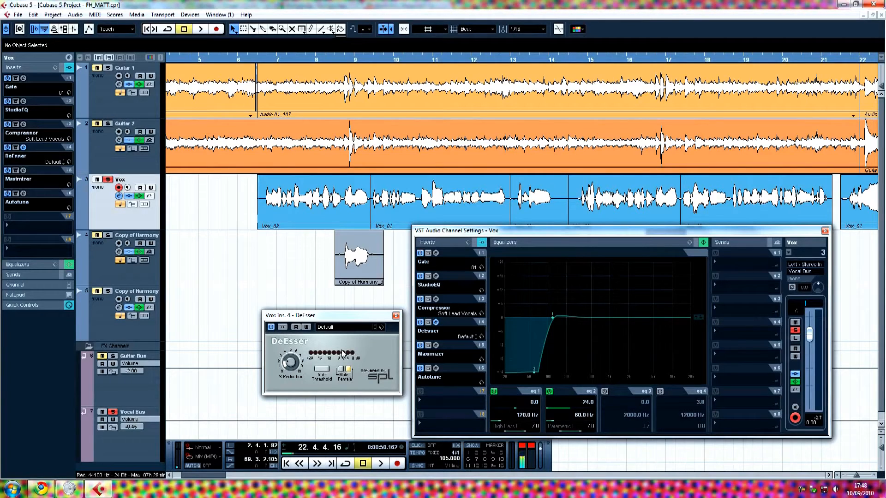
{"action": "left_click_drag", "start_coordinate": [360, 322], "coordinate": [345, 327]}
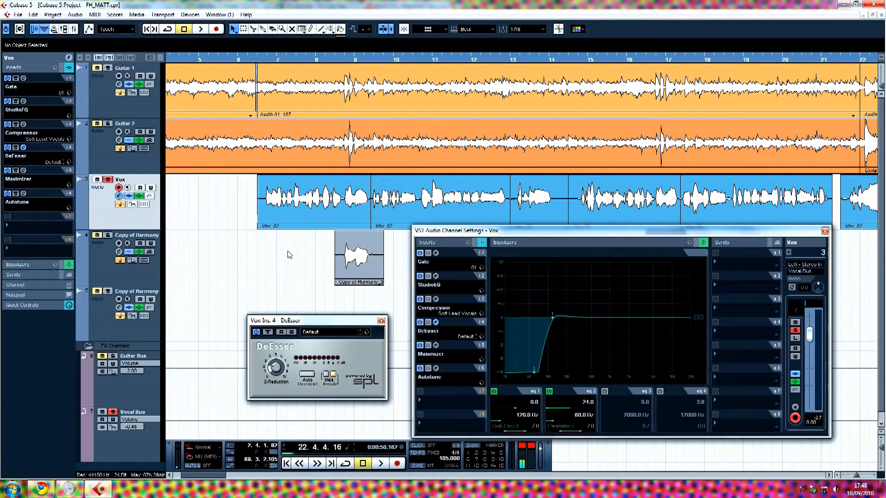
Audition the vocal from around bar 21, then stop playback.
{"action": "left_click", "coordinate": [331, 61]}
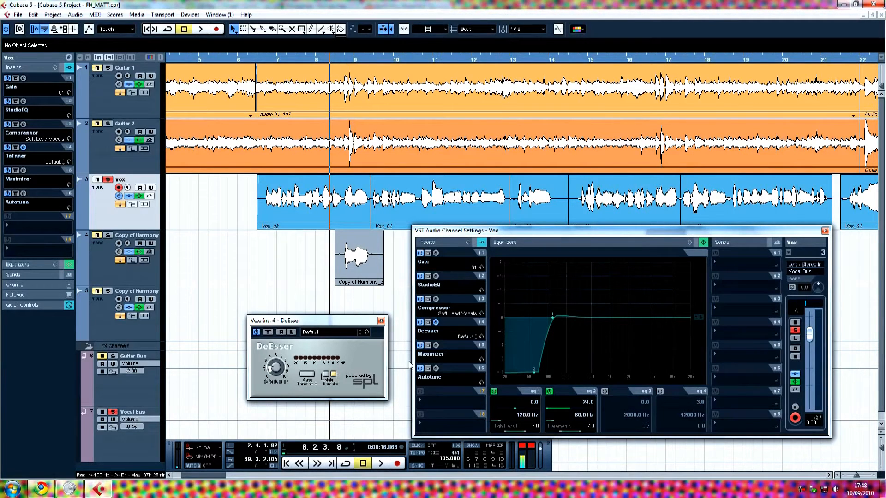
{"action": "left_click_drag", "start_coordinate": [220, 474], "coordinate": [235, 475]}
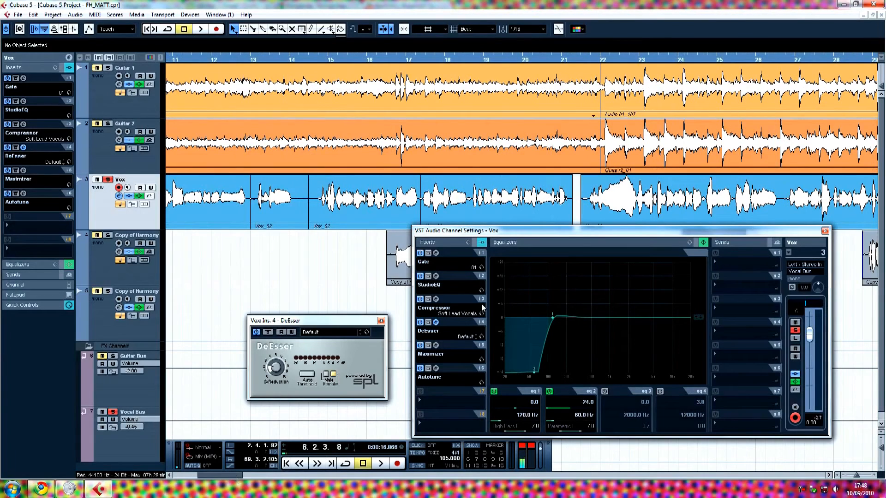
{"action": "left_click", "coordinate": [580, 60]}
{"action": "key", "text": "space"}
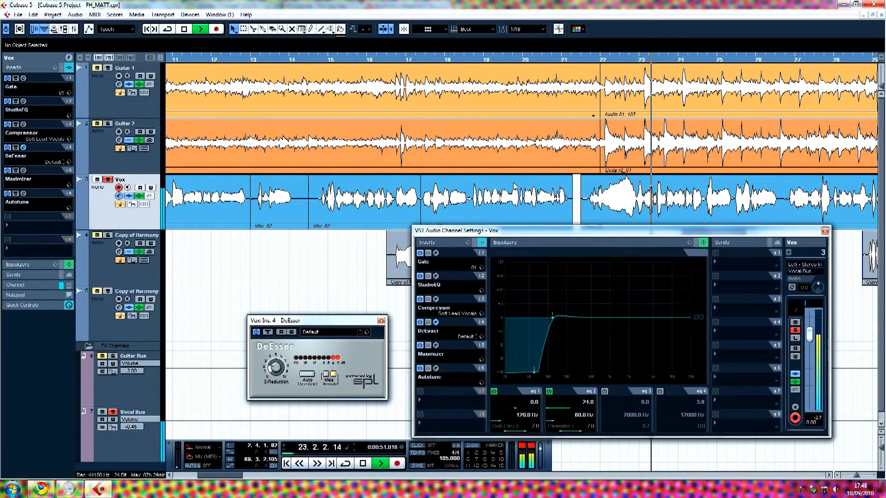
{"action": "key", "text": "space"}
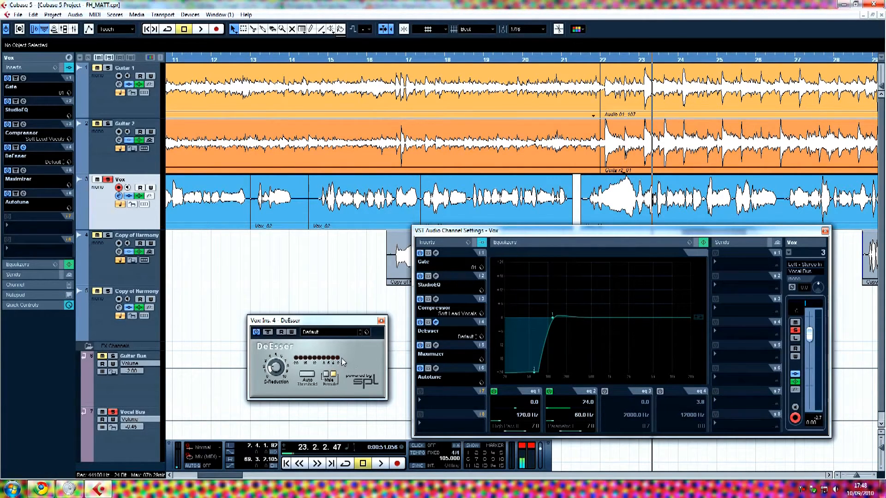
Swap the DeEsser for the Maximizer editor, showing Output 0.0 and Optimize 20.0.
{"action": "left_click", "coordinate": [381, 322]}
{"action": "left_click", "coordinate": [435, 345]}
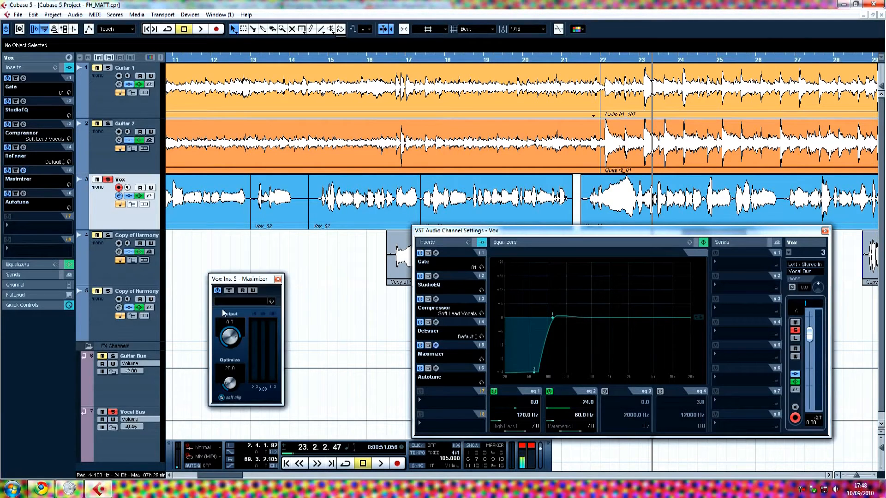
{"action": "left_click_drag", "start_coordinate": [244, 279], "coordinate": [256, 275]}
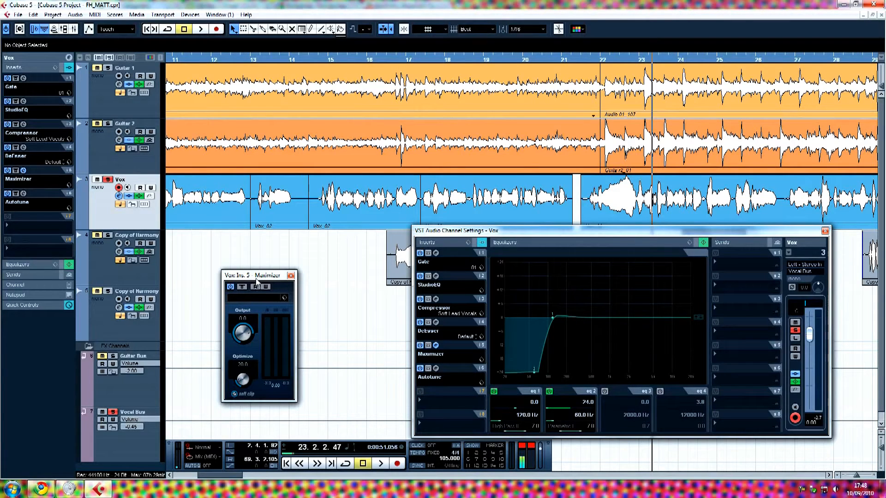
{"action": "left_click_drag", "start_coordinate": [257, 276], "coordinate": [258, 262]}
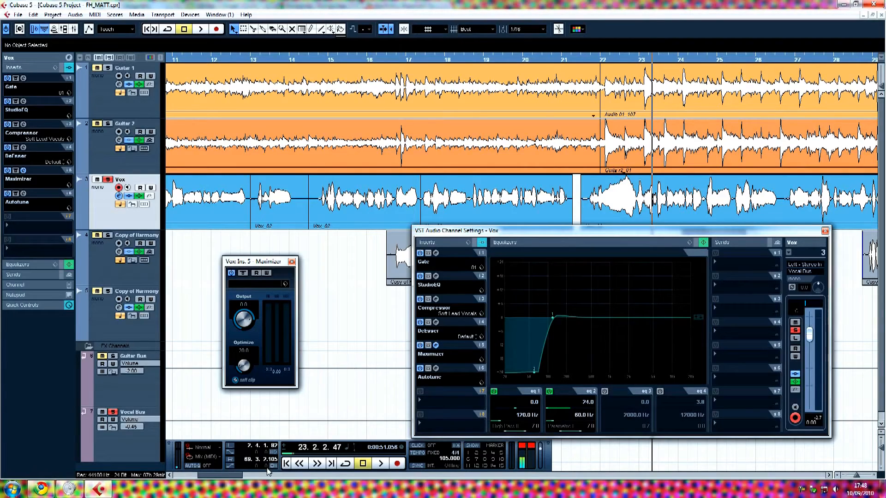
{"action": "left_click_drag", "start_coordinate": [228, 475], "coordinate": [254, 469]}
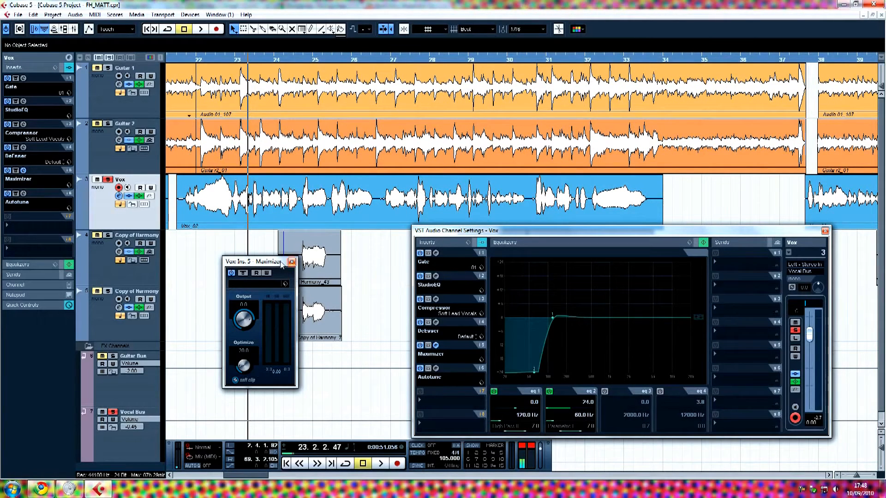
{"action": "left_click_drag", "start_coordinate": [281, 263], "coordinate": [285, 272]}
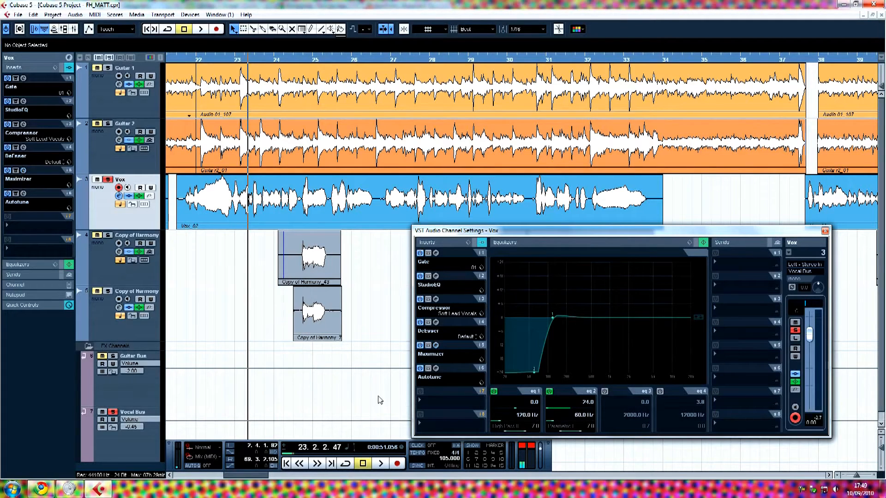
Close the Maximizer and open the Auto-Tune 5 graphical pitch editor.
{"action": "left_click", "coordinate": [295, 271]}
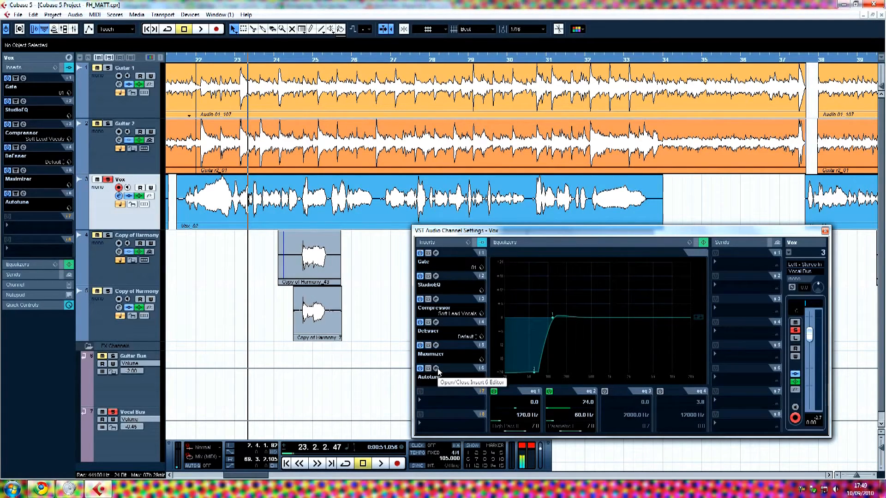
{"action": "left_click", "coordinate": [436, 371]}
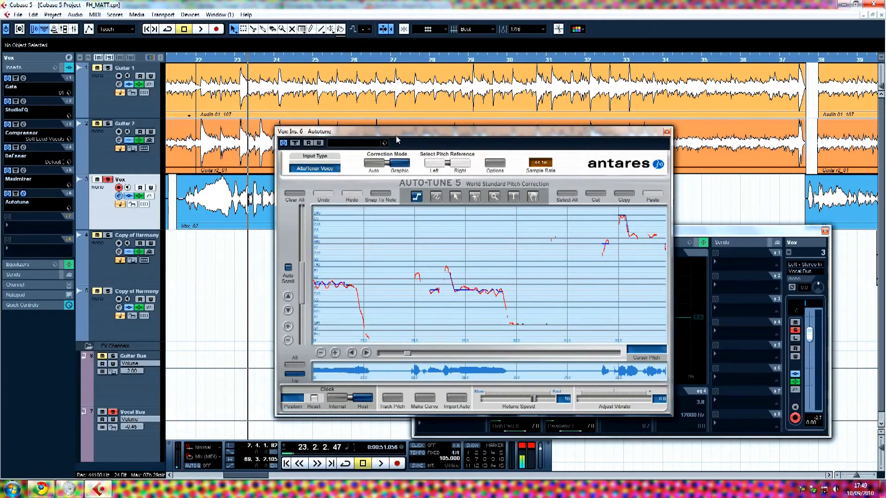
{"action": "left_click_drag", "start_coordinate": [377, 351], "coordinate": [405, 364]}
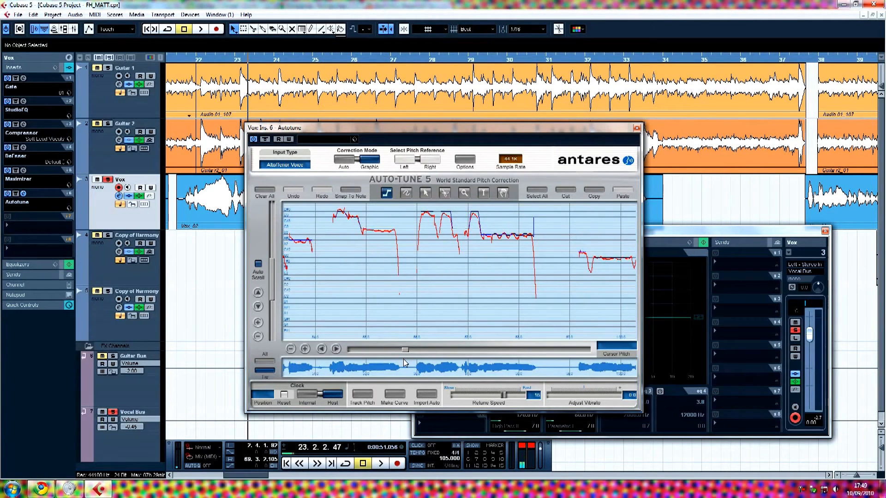
Scroll along the Auto-Tune pitch curve, then close the Auto-Tune editor.
{"action": "left_click_drag", "start_coordinate": [405, 363], "coordinate": [362, 365]}
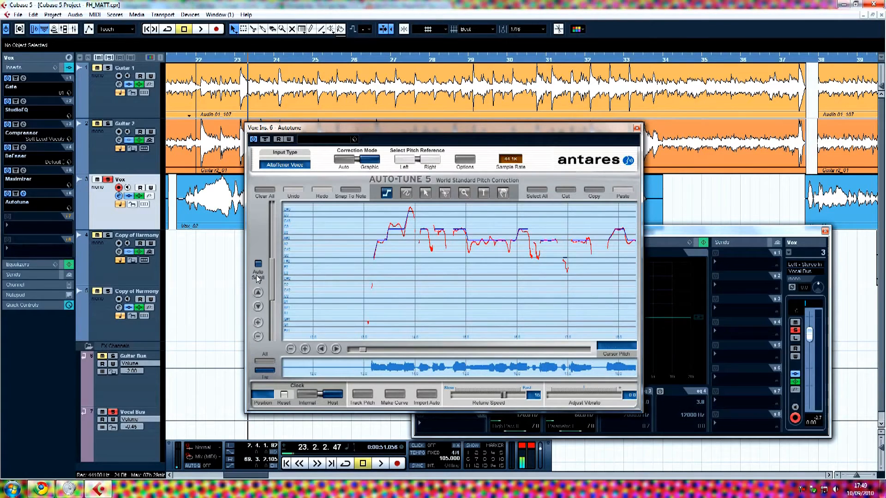
{"action": "left_click_drag", "start_coordinate": [272, 283], "coordinate": [272, 274]}
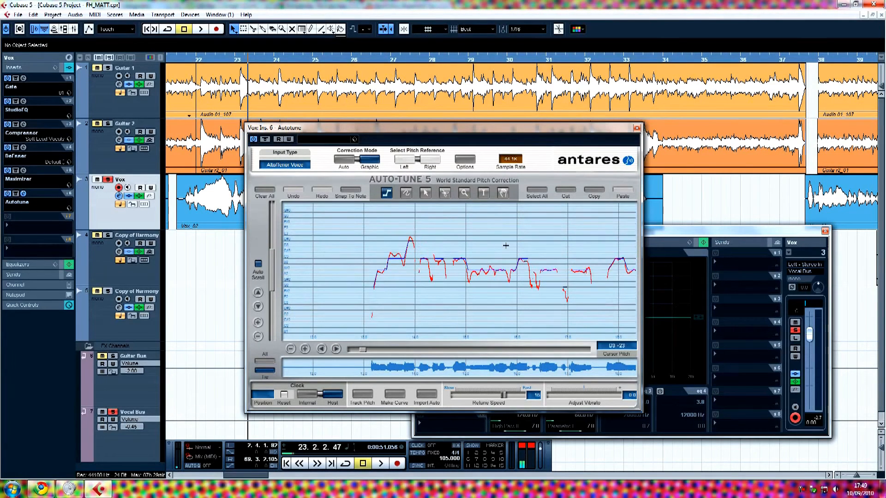
{"action": "left_click_drag", "start_coordinate": [363, 350], "coordinate": [392, 353]}
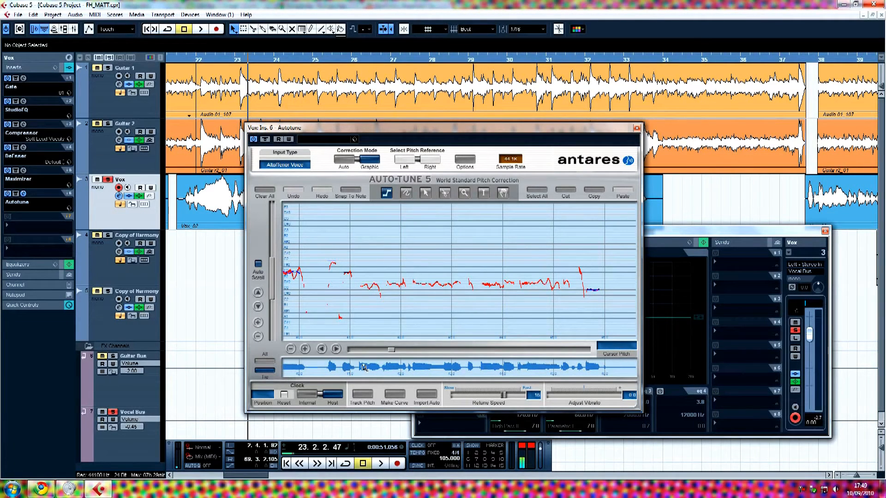
{"action": "left_click_drag", "start_coordinate": [394, 352], "coordinate": [444, 359]}
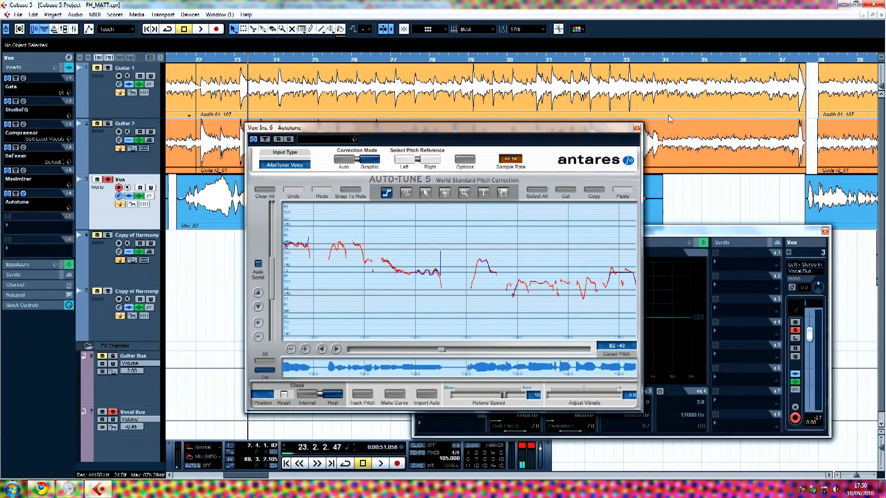
{"action": "left_click", "coordinate": [636, 129]}
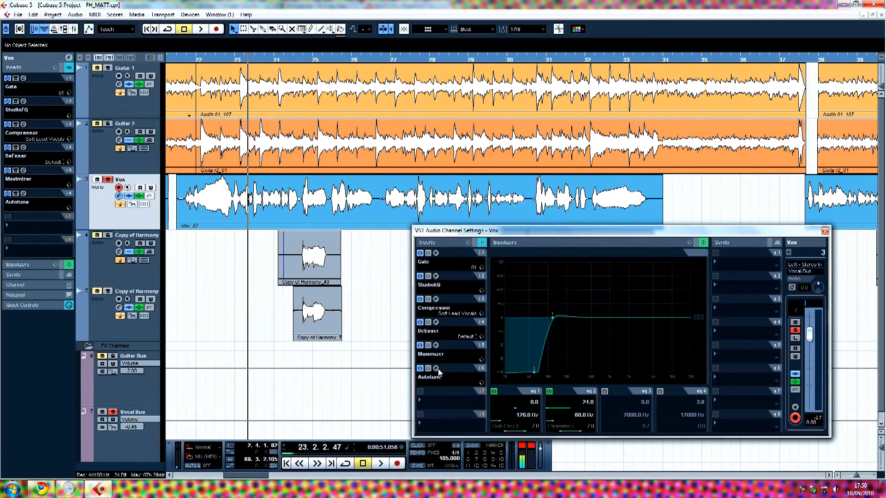
Close the Vox channel settings window and bring up the Mixer with F3.
{"action": "left_click_drag", "start_coordinate": [557, 232], "coordinate": [532, 209]}
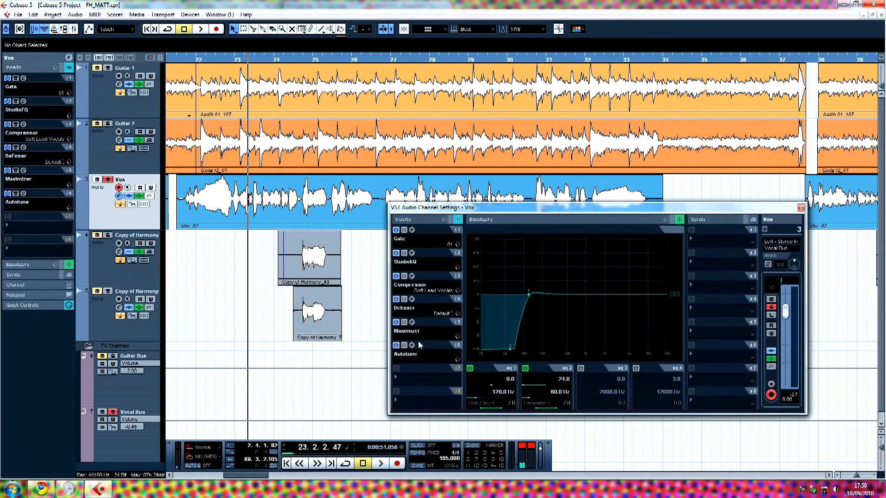
{"action": "mouse_move", "coordinate": [253, 476]}
{"action": "left_mouse_down"}
{"action": "mouse_move", "coordinate": [218, 487]}
{"action": "mouse_move", "coordinate": [254, 486]}
{"action": "left_mouse_up"}
{"action": "left_click", "coordinate": [801, 208]}
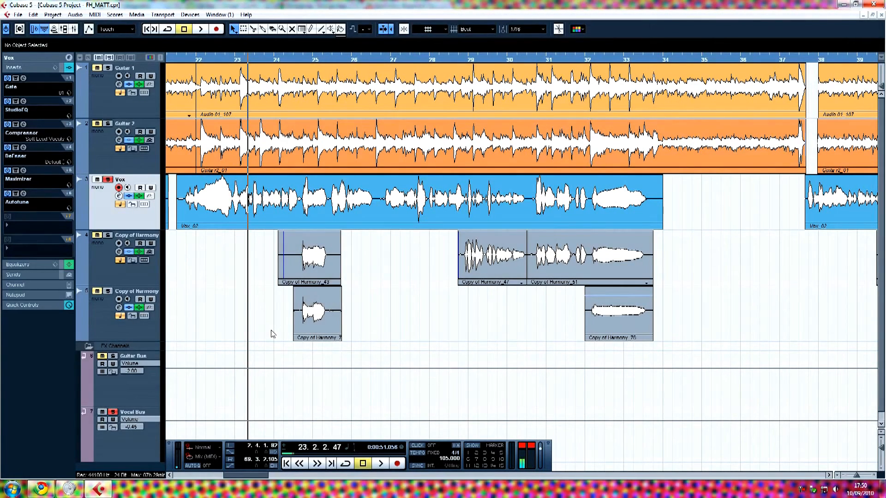
{"action": "key", "text": "F3"}
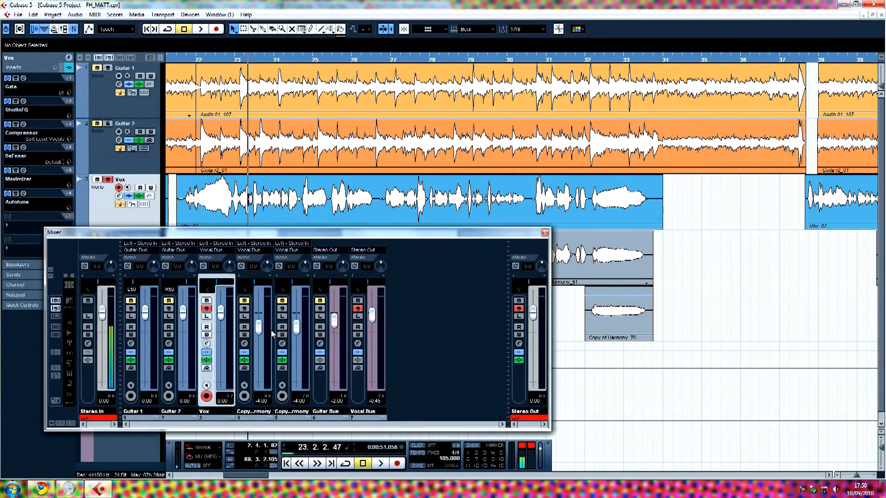
Compare the Guitar Bus and Vocal Bus strips, then open the Vocal Bus channel settings.
{"action": "left_click", "coordinate": [329, 414]}
{"action": "left_click", "coordinate": [372, 414]}
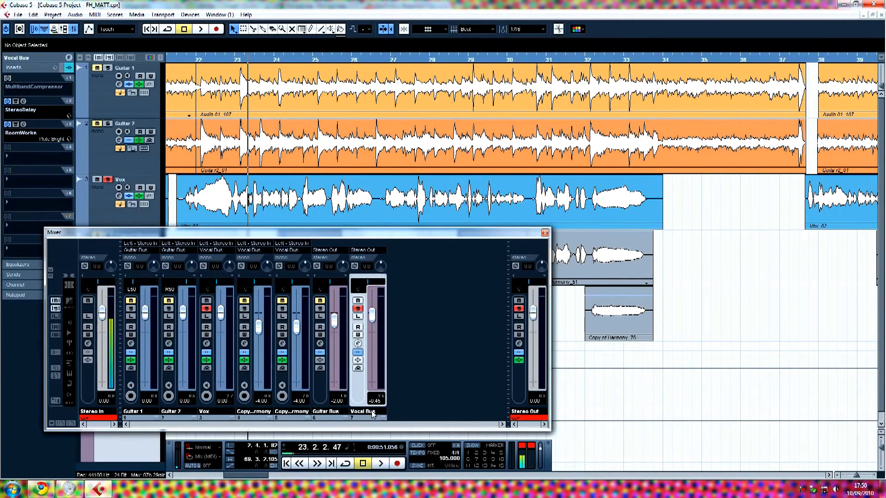
{"action": "left_click", "coordinate": [331, 410]}
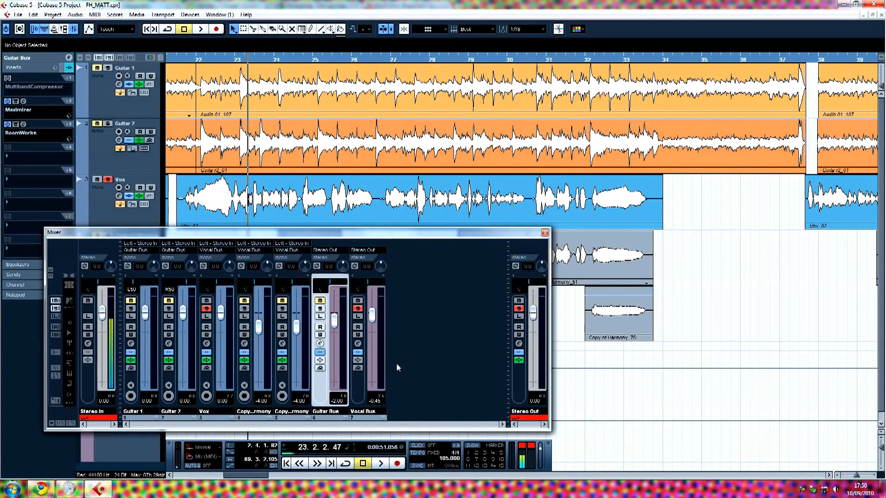
{"action": "left_click", "coordinate": [375, 410]}
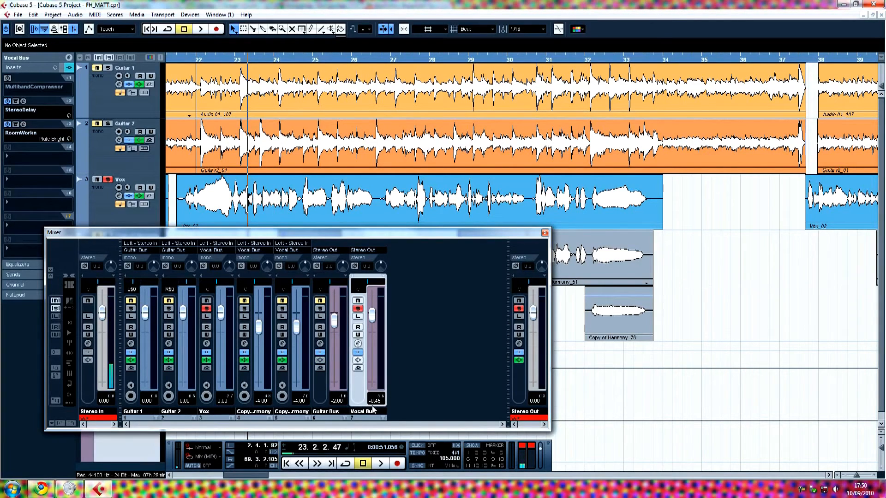
{"action": "left_click", "coordinate": [358, 345]}
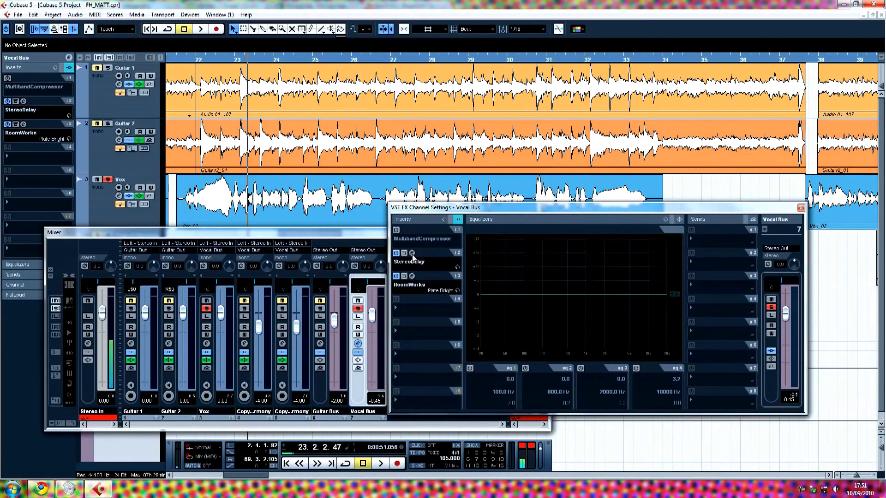
{"action": "left_click_drag", "start_coordinate": [464, 211], "coordinate": [442, 223]}
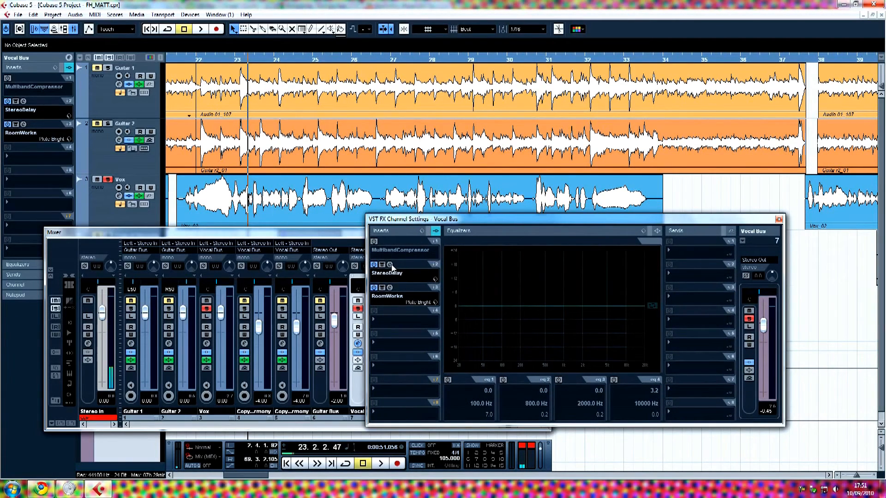
{"action": "left_click", "coordinate": [391, 266]}
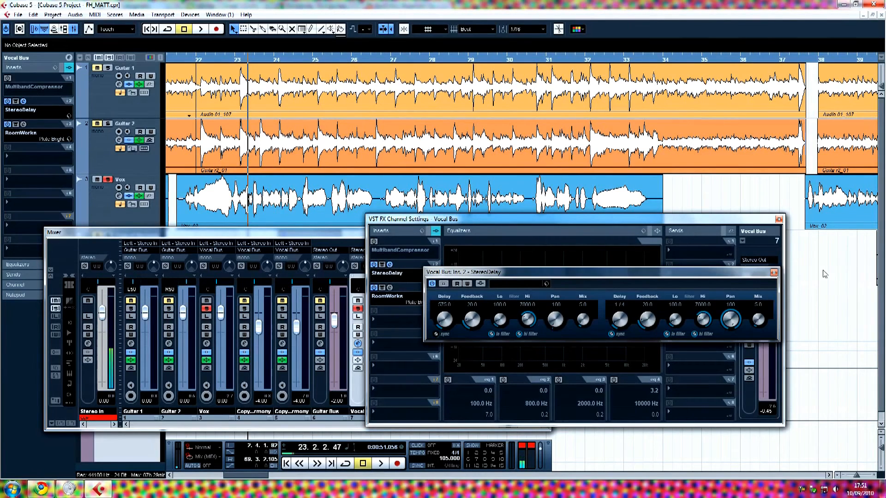
{"action": "left_click", "coordinate": [773, 272]}
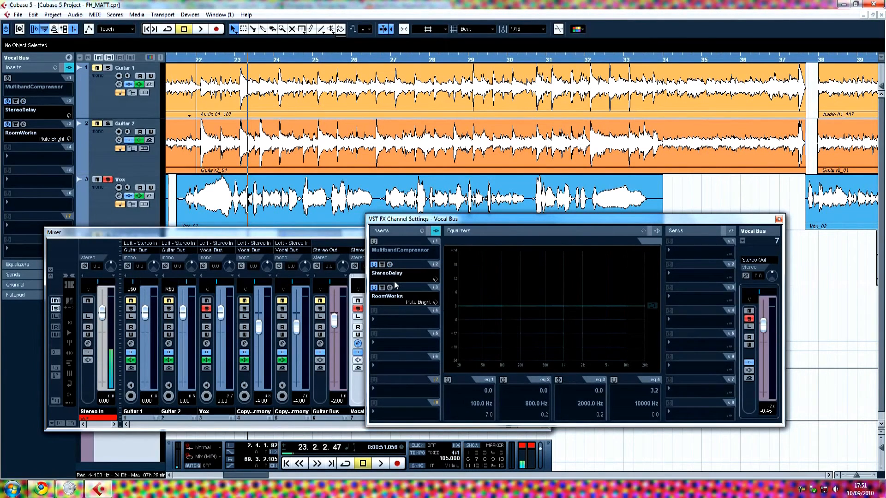
{"action": "left_click", "coordinate": [389, 287]}
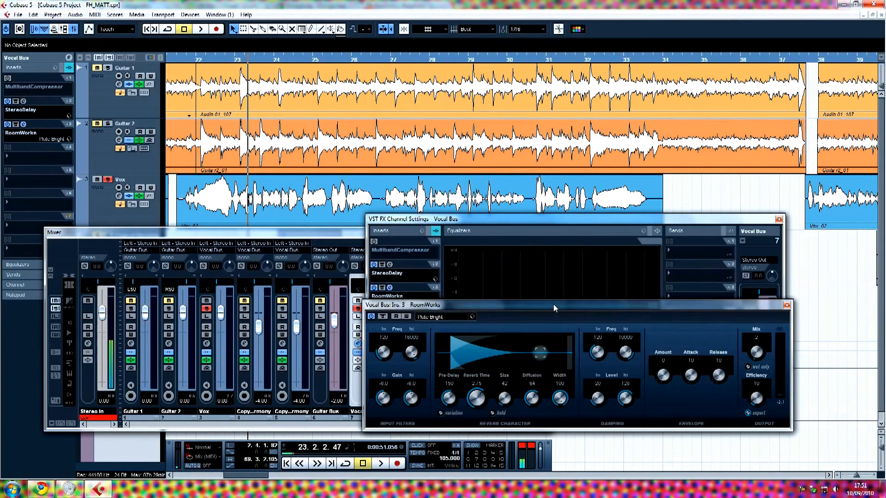
{"action": "left_click_drag", "start_coordinate": [554, 308], "coordinate": [539, 294]}
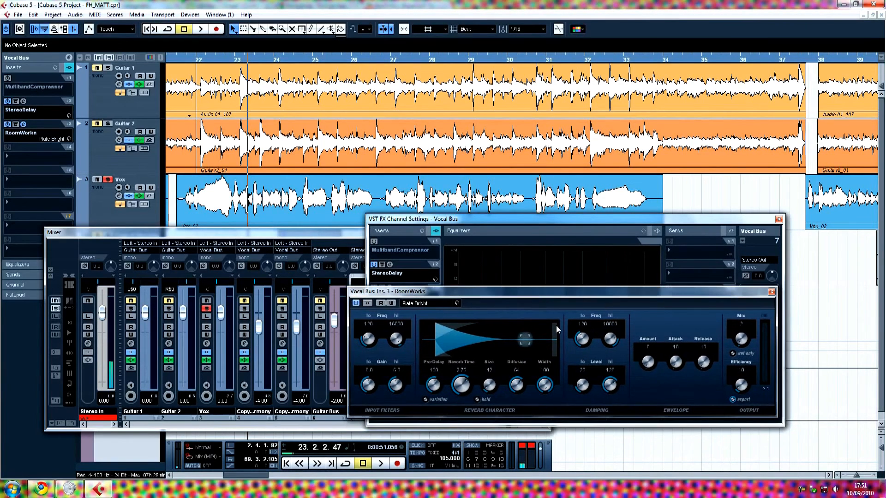
{"action": "left_click_drag", "start_coordinate": [595, 297], "coordinate": [585, 315]}
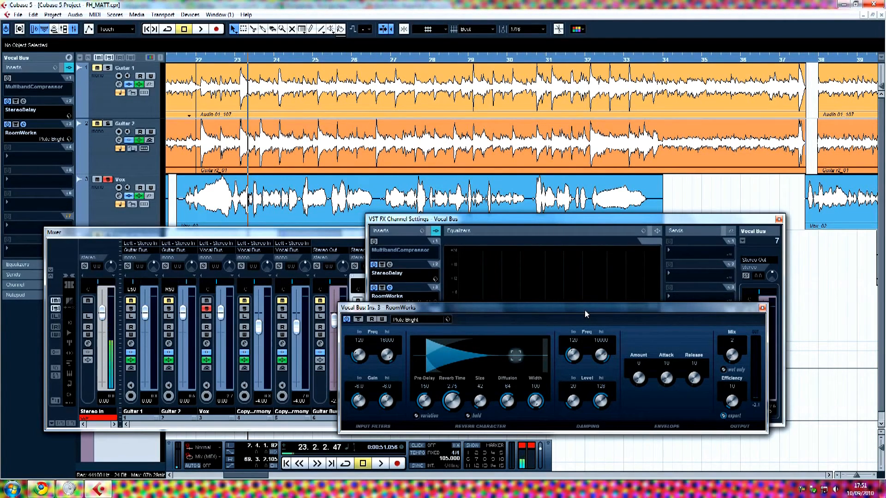
{"action": "left_click_drag", "start_coordinate": [585, 310], "coordinate": [585, 311]}
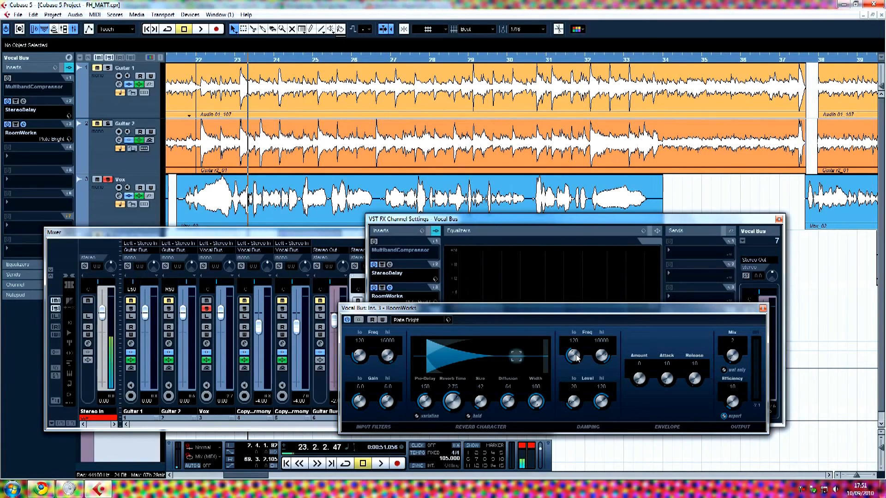
{"action": "left_click_drag", "start_coordinate": [492, 313], "coordinate": [436, 299]}
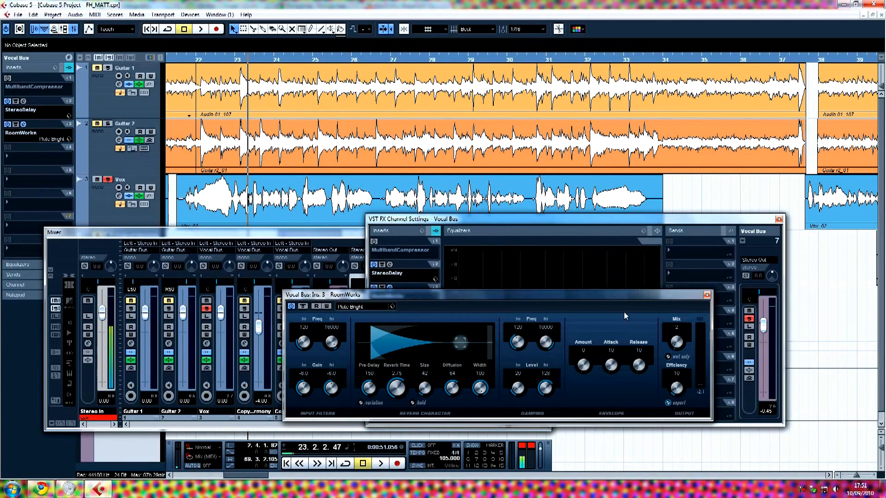
{"action": "left_click_drag", "start_coordinate": [509, 298], "coordinate": [576, 315]}
{"action": "left_click", "coordinate": [715, 299]}
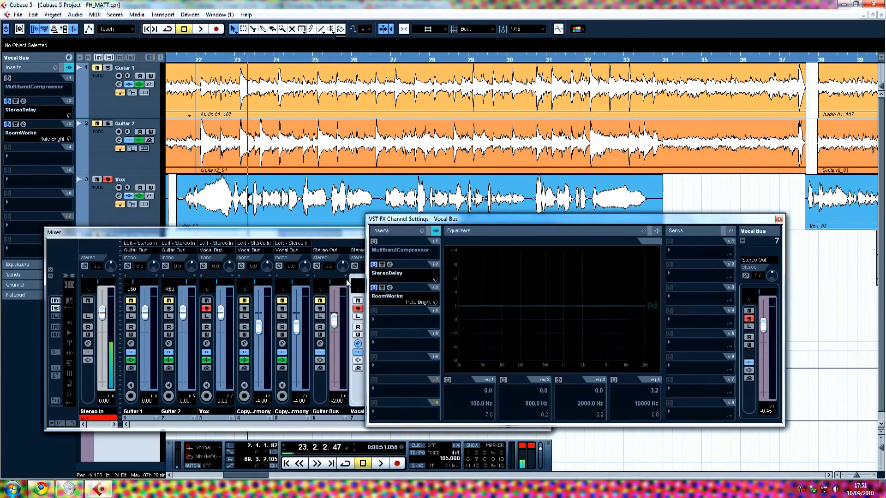
Open the Vocal Bus StereoDelay editor showing Feedback 20.0 and Mix 5.0.
{"action": "left_click", "coordinate": [390, 265]}
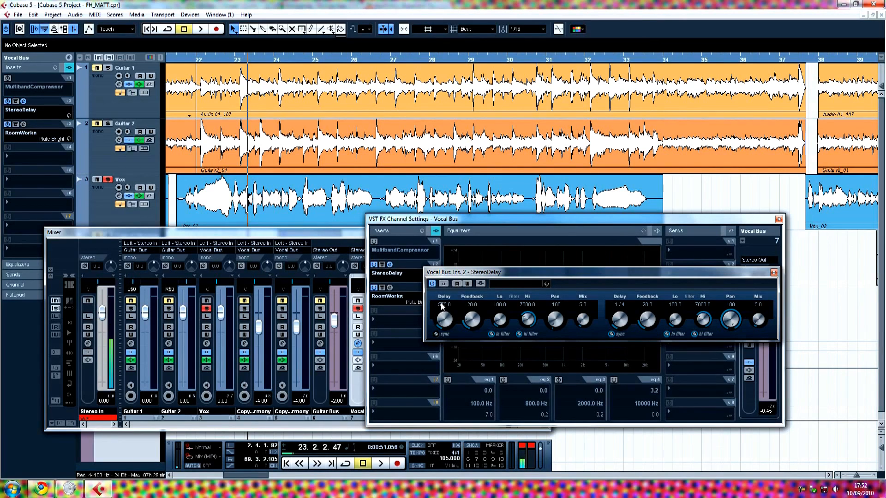
Close the StereoDelay editor, the Vocal Bus channel settings and the Mixer.
{"action": "left_click", "coordinate": [774, 273]}
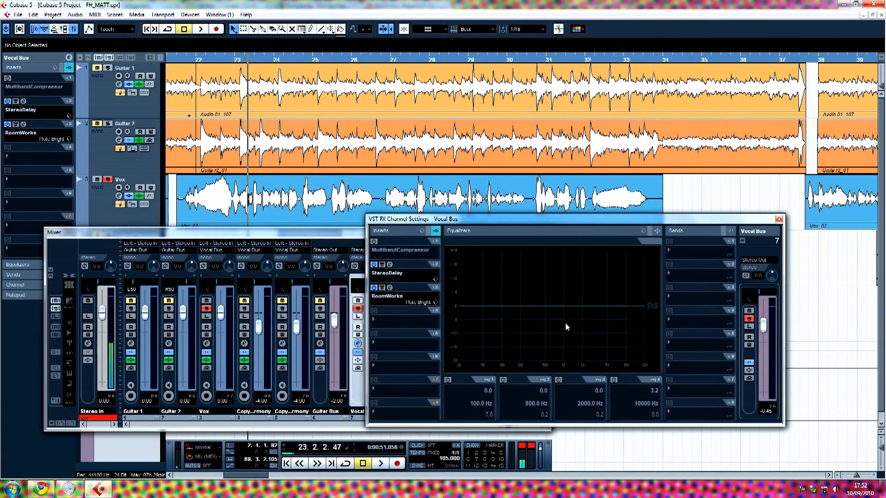
{"action": "left_click", "coordinate": [779, 220]}
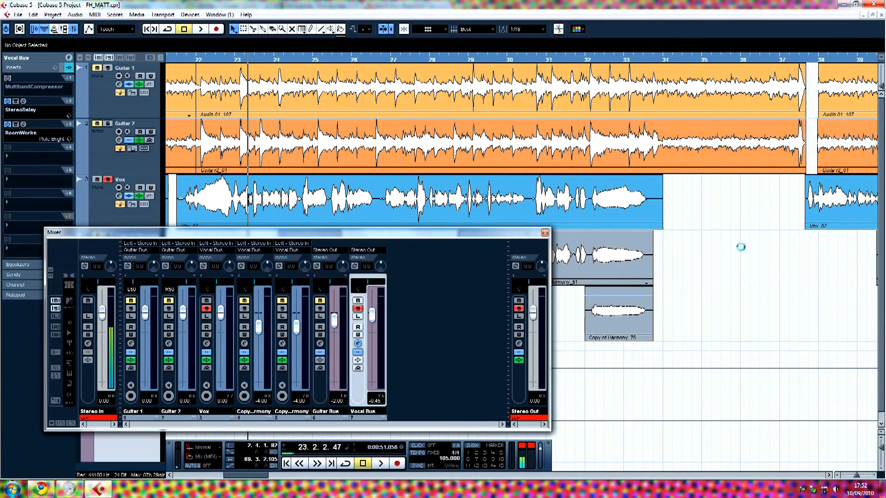
{"action": "left_click", "coordinate": [545, 233]}
Take Vox out of solo and make all tracks slightly shorter.
{"action": "left_click", "coordinate": [109, 181]}
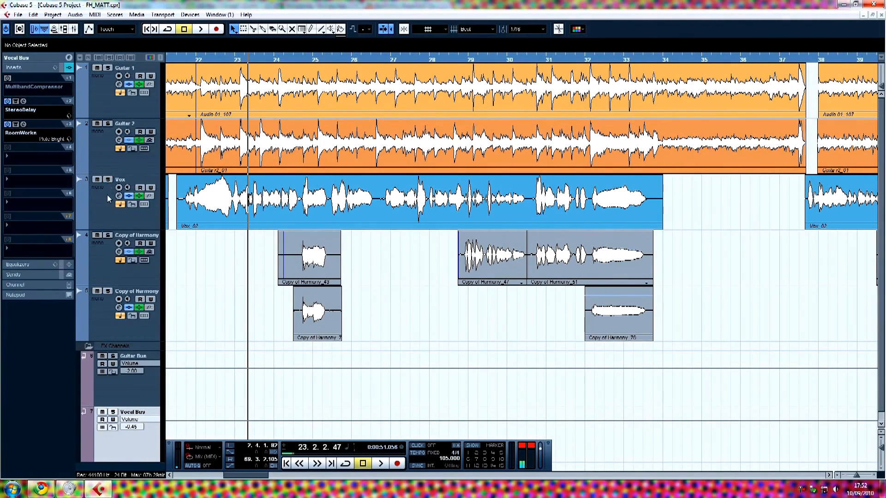
{"action": "mouse_move", "coordinate": [259, 479]}
{"action": "left_mouse_down"}
{"action": "mouse_move", "coordinate": [215, 480]}
{"action": "mouse_move", "coordinate": [248, 478]}
{"action": "left_mouse_up"}
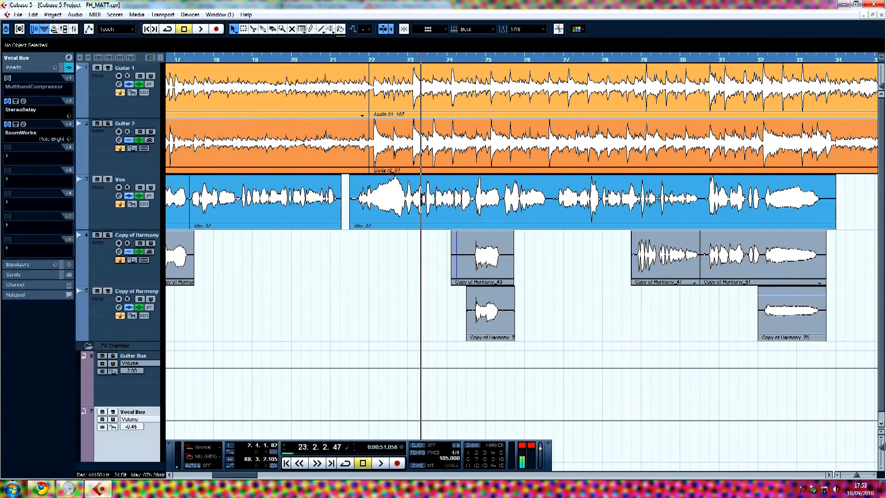
{"action": "left_click_drag", "start_coordinate": [881, 449], "coordinate": [881, 447]}
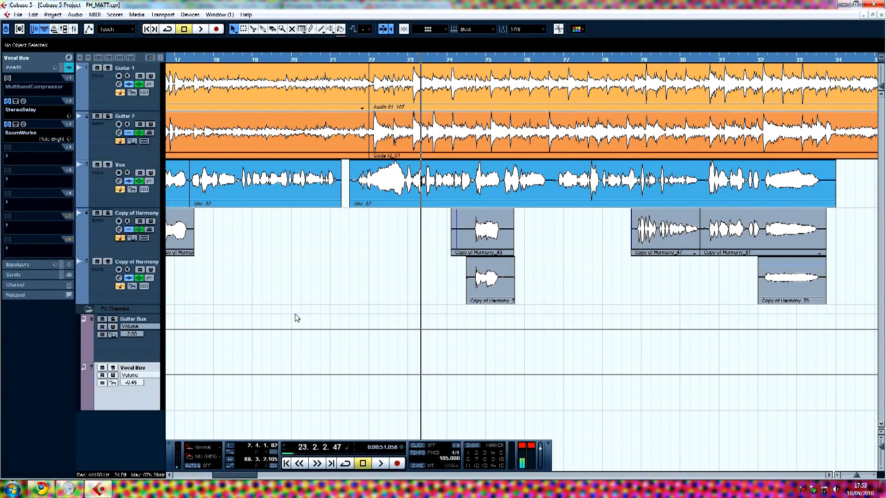